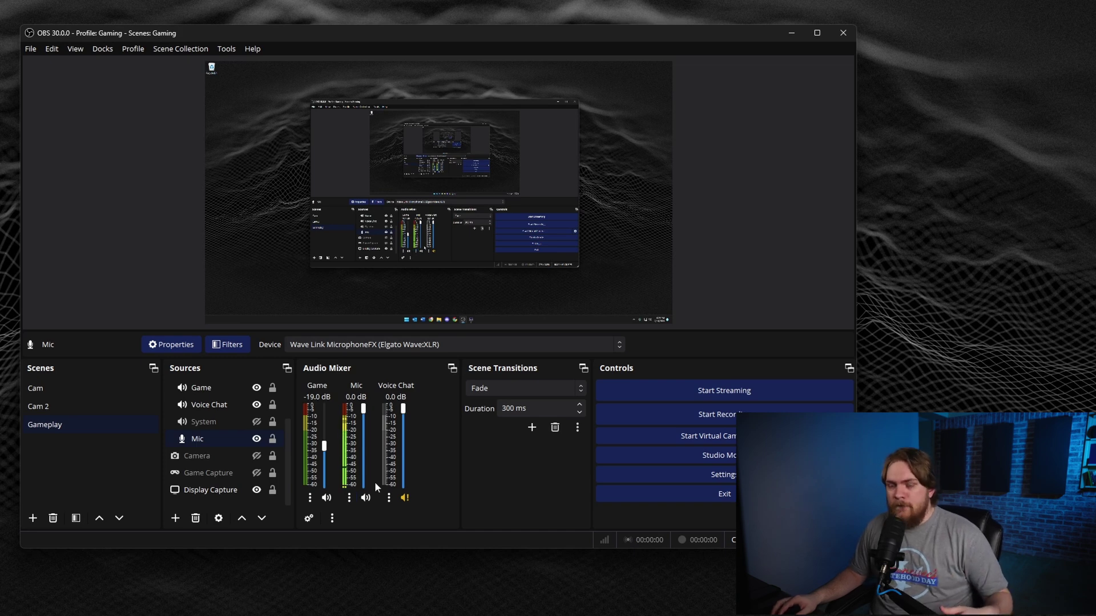
Open the Mic channel's Filters window listing Limiter, Noise Gate and Noise Suppression
{"action": "left_click", "coordinate": [350, 497]}
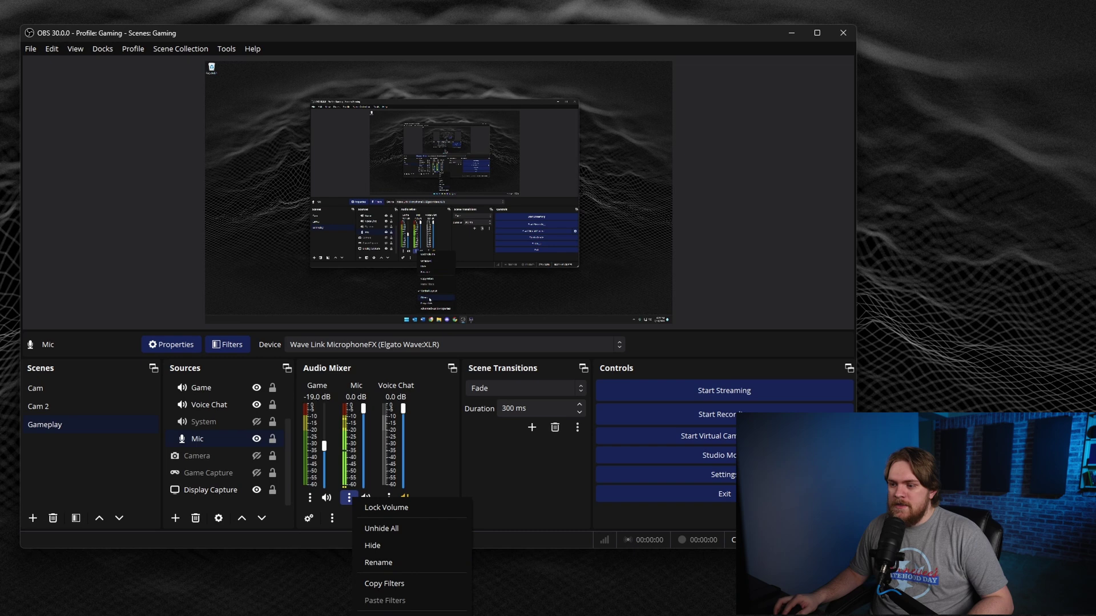
{"action": "left_click", "coordinate": [378, 614]}
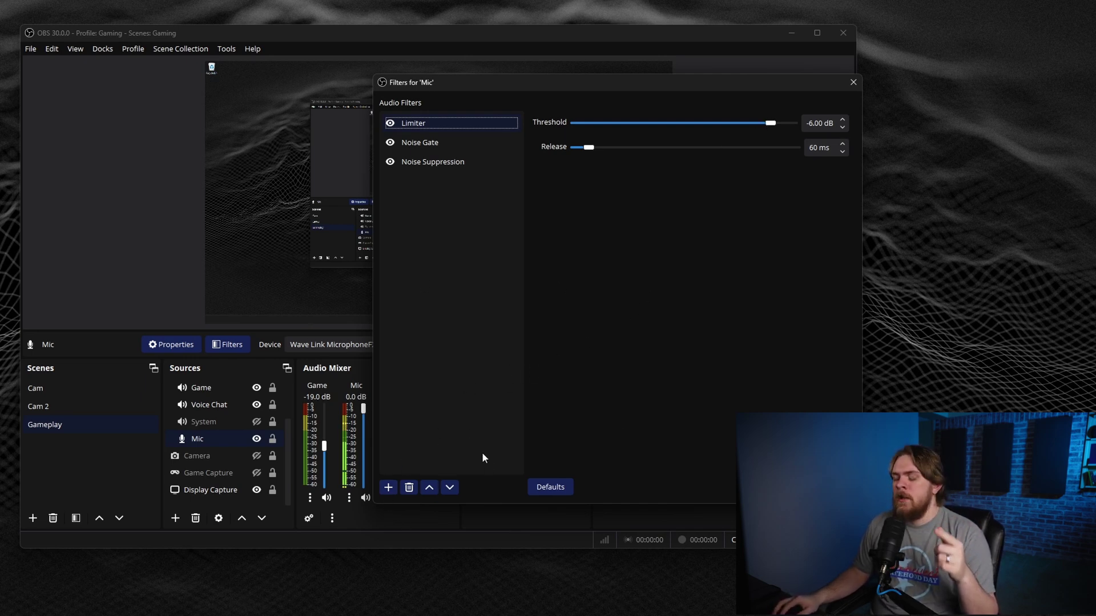
{"action": "left_click", "coordinate": [387, 489]}
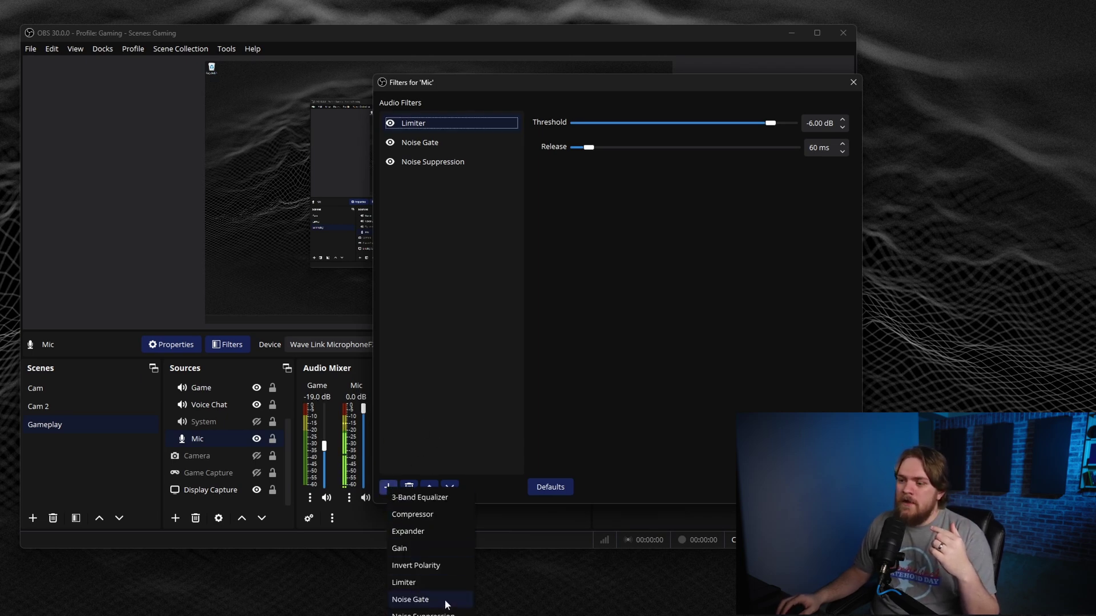
{"action": "key", "text": "Escape"}
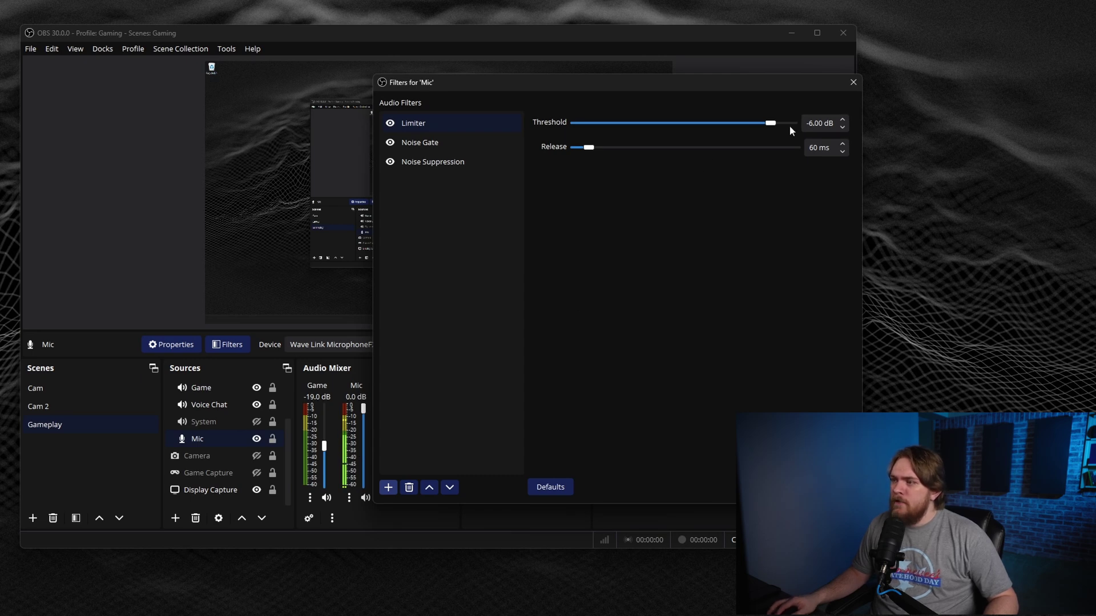
Try the Mic Limiter threshold at -25 dB, restore it to about -6 dB, then view Noise Gate
{"action": "left_click_drag", "start_coordinate": [771, 124], "coordinate": [703, 129]}
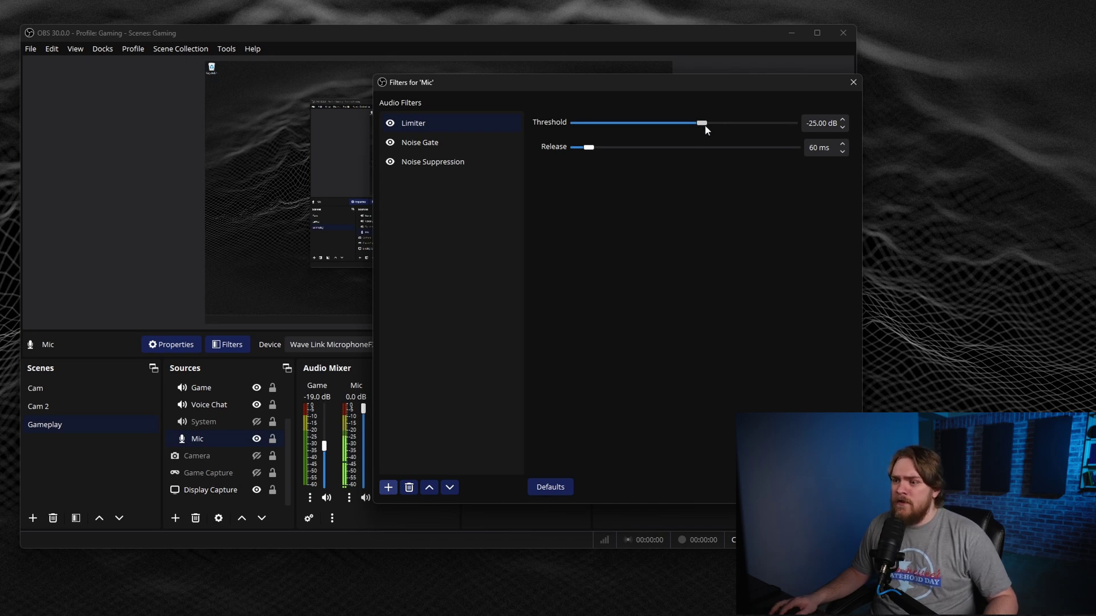
{"action": "left_click_drag", "start_coordinate": [705, 125], "coordinate": [774, 128]}
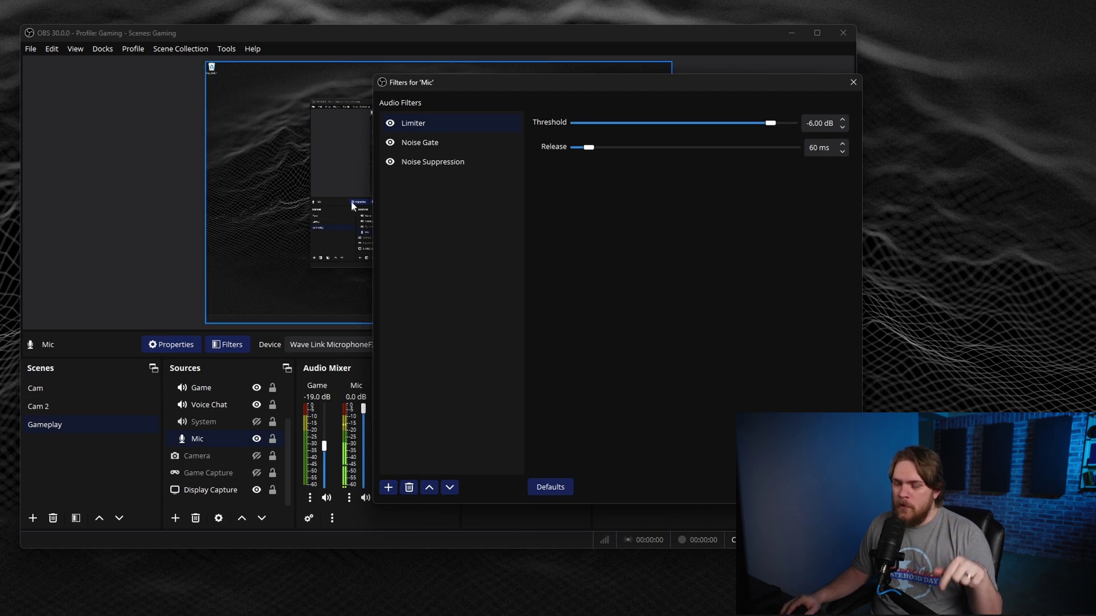
{"action": "left_click", "coordinate": [415, 145]}
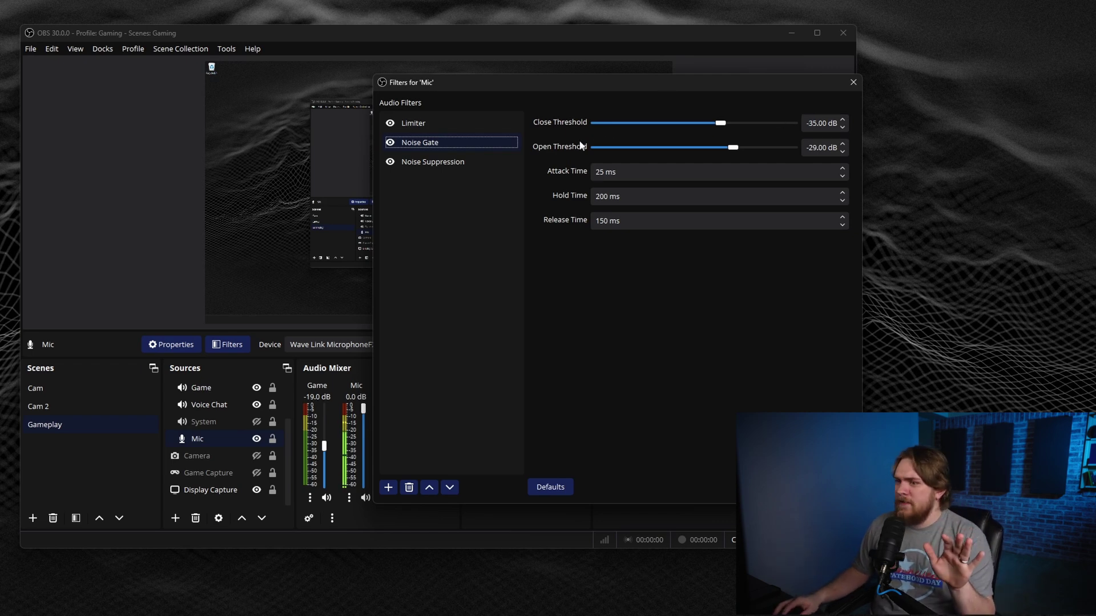
Show the Noise Suppression filter settings and keep RNNoise as the method
{"action": "left_click", "coordinate": [445, 166]}
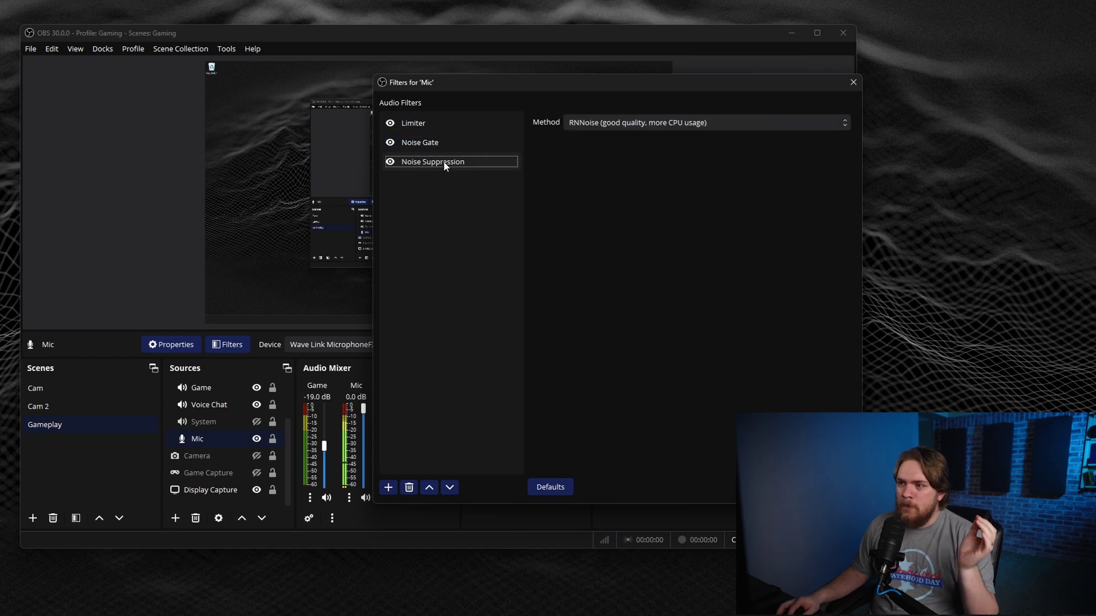
{"action": "left_click", "coordinate": [699, 123]}
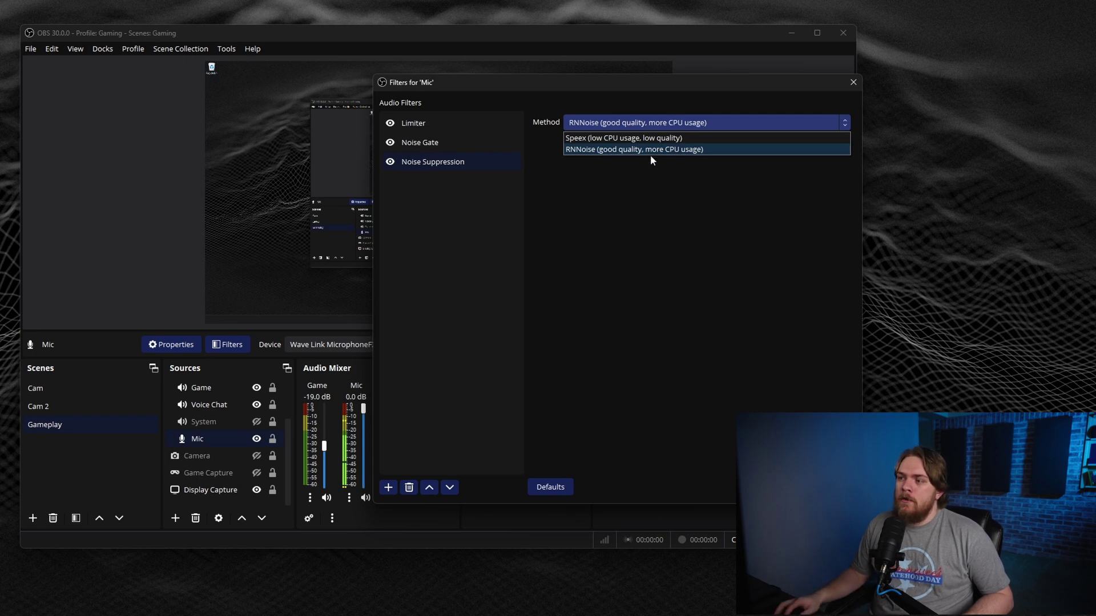
{"action": "left_click", "coordinate": [615, 115]}
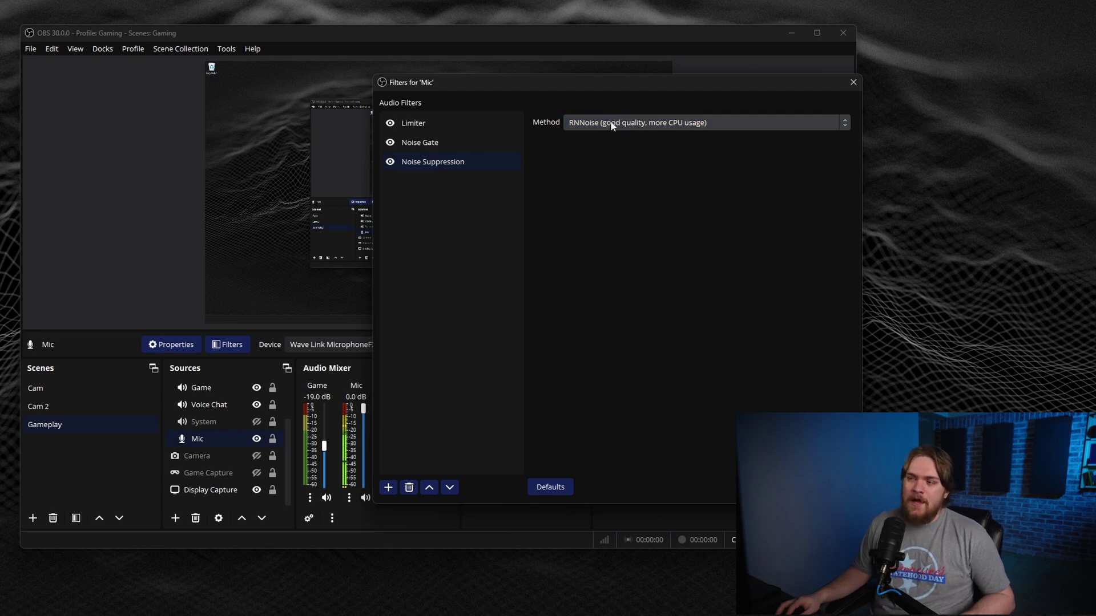
Look over the noise suppression method choices again
{"action": "left_click", "coordinate": [611, 122]}
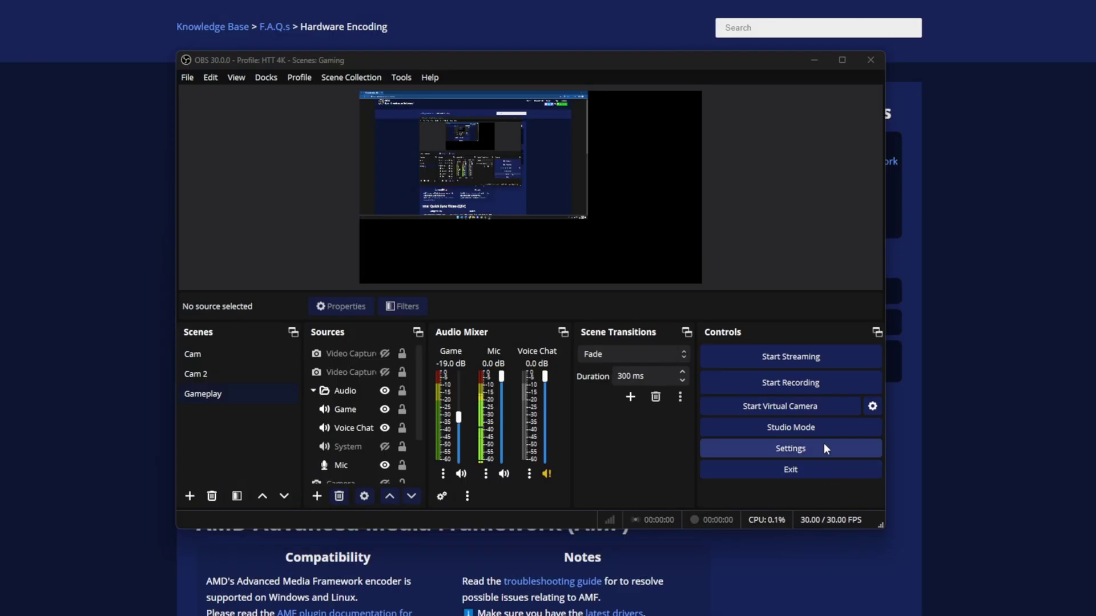
Switch the Output Mode to Simple in the Settings Output page
{"action": "left_click", "coordinate": [833, 450]}
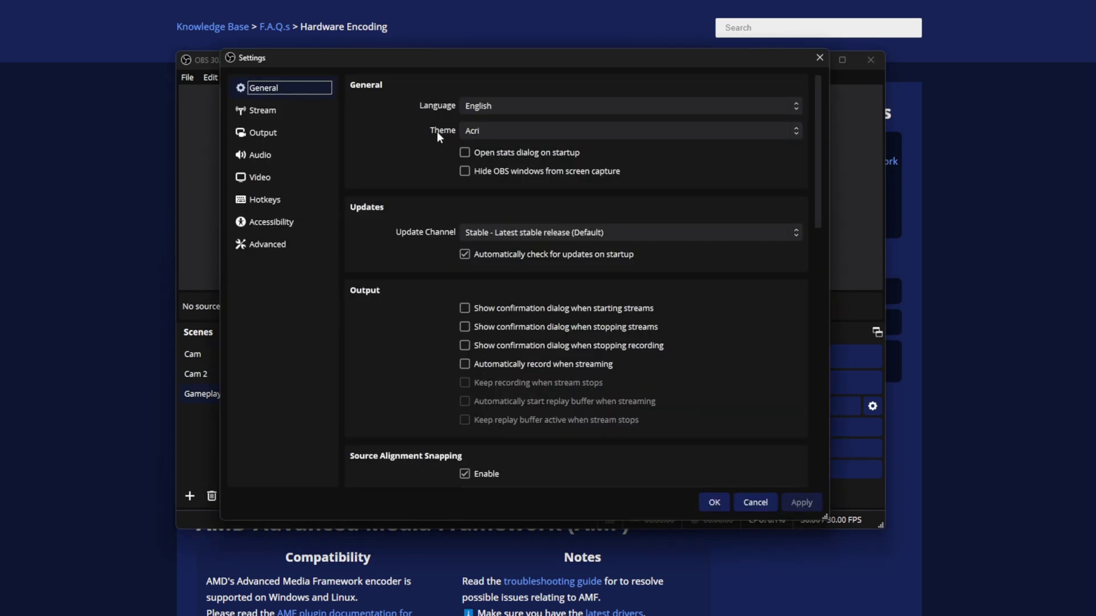
{"action": "left_click", "coordinate": [299, 136]}
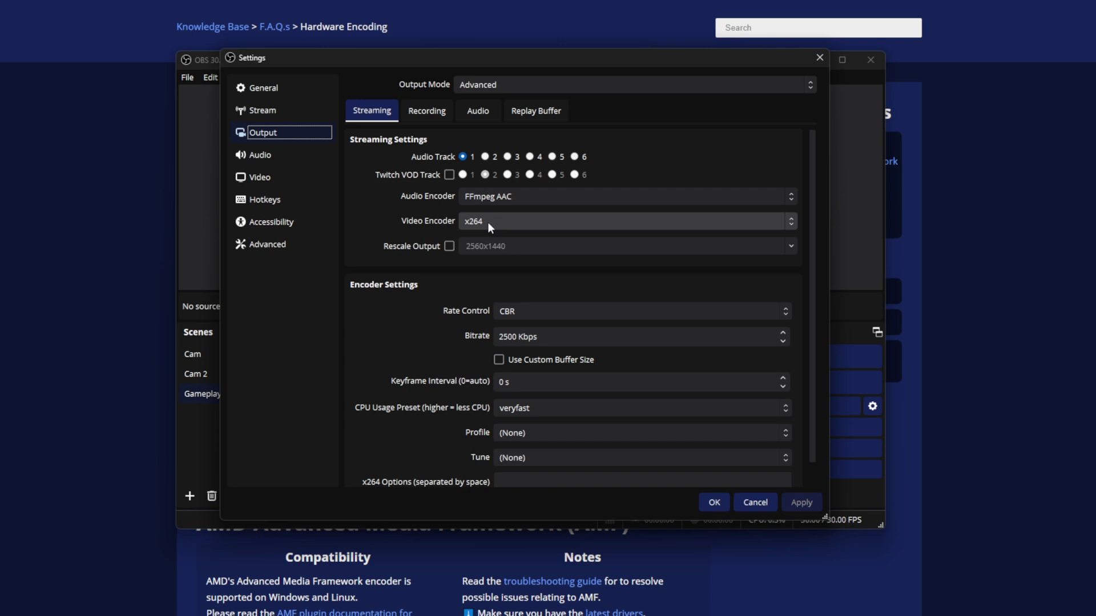
{"action": "left_click", "coordinate": [468, 88]}
{"action": "left_click", "coordinate": [474, 100]}
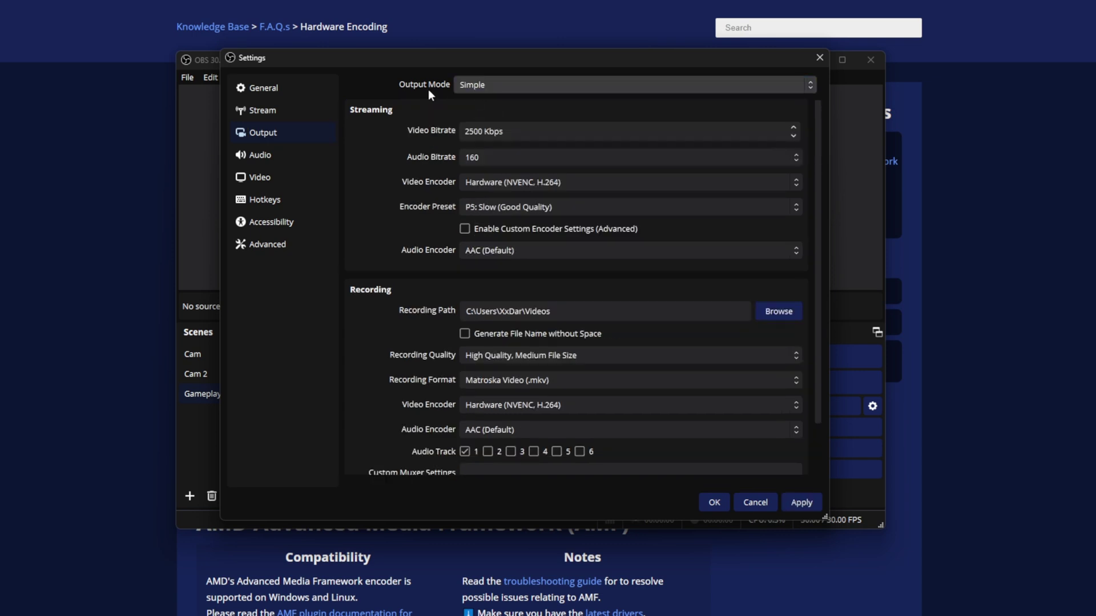
Pick the Software (x264) video encoder, review the encoder list, and close Settings
{"action": "left_click", "coordinate": [482, 183]}
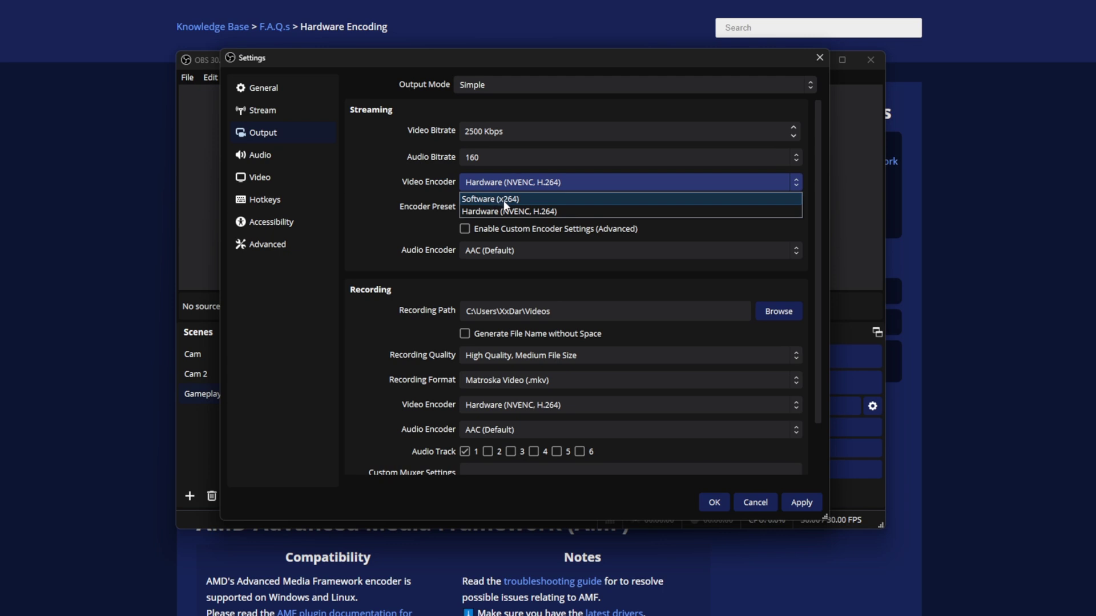
{"action": "left_click", "coordinate": [503, 200]}
{"action": "left_click", "coordinate": [533, 181]}
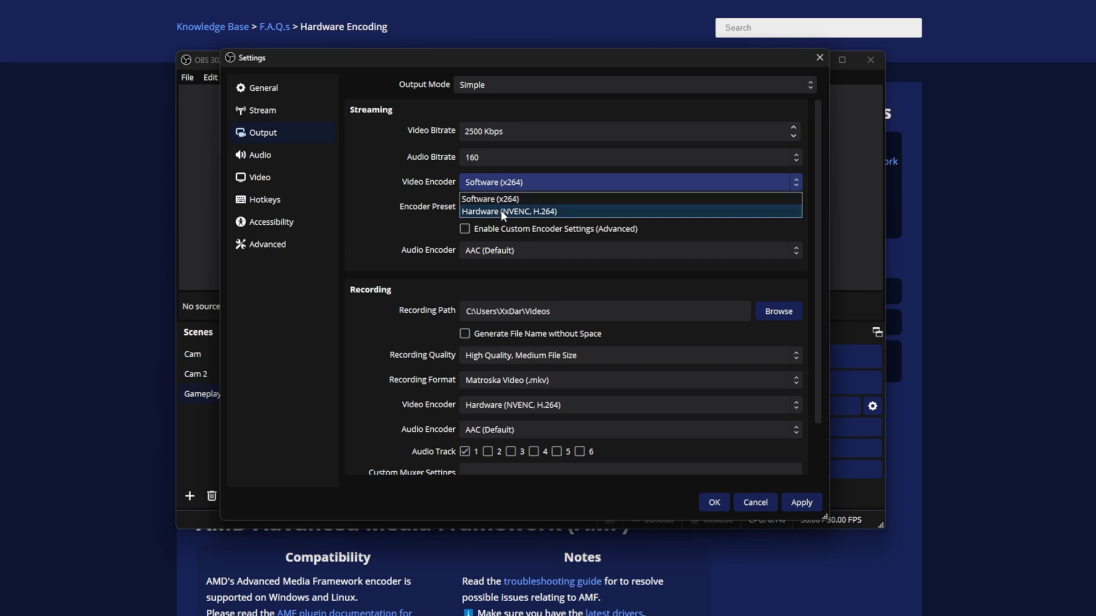
{"action": "left_click", "coordinate": [727, 503]}
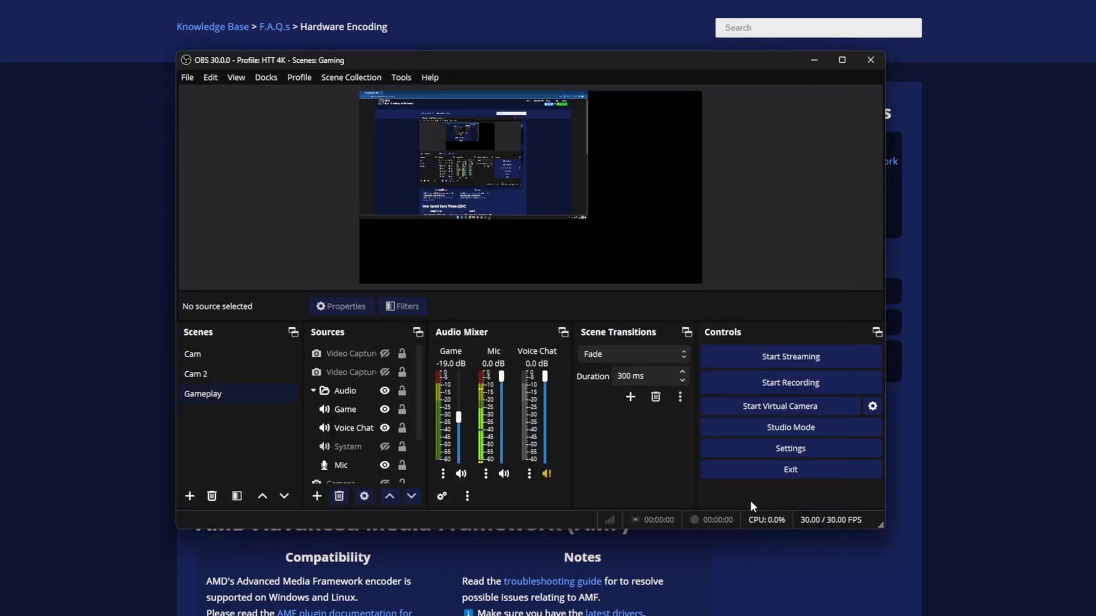
Minimize OBS and scroll through the article's AMF, Quick Sync and VideoToolbox encoder notes
{"action": "left_click", "coordinate": [813, 61]}
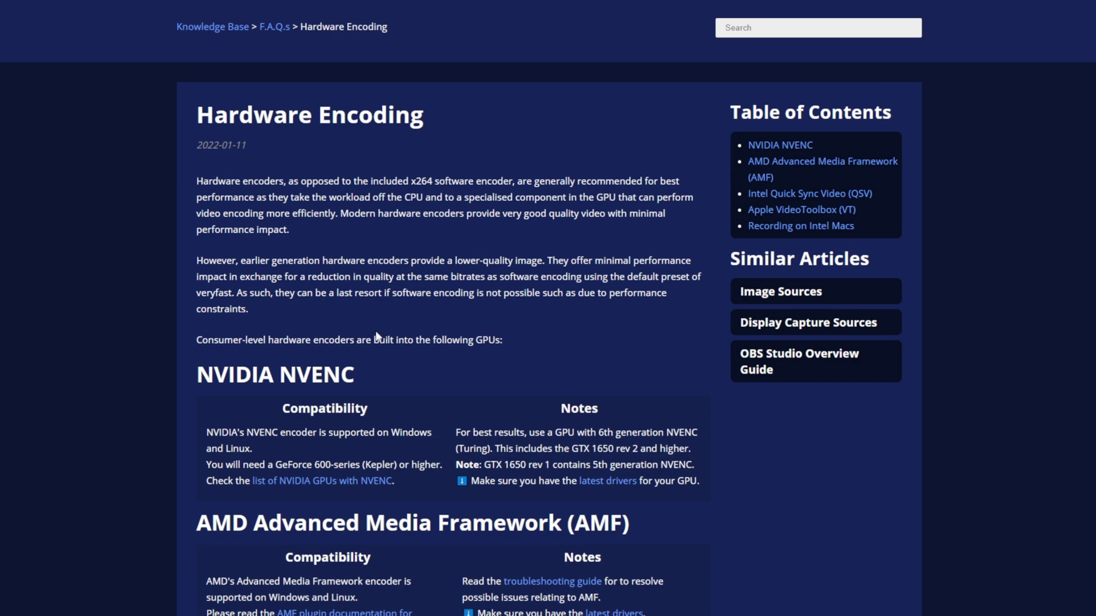
{"action": "scroll", "coordinate": [211, 229], "scroll_direction": "down", "scroll_amount": 2}
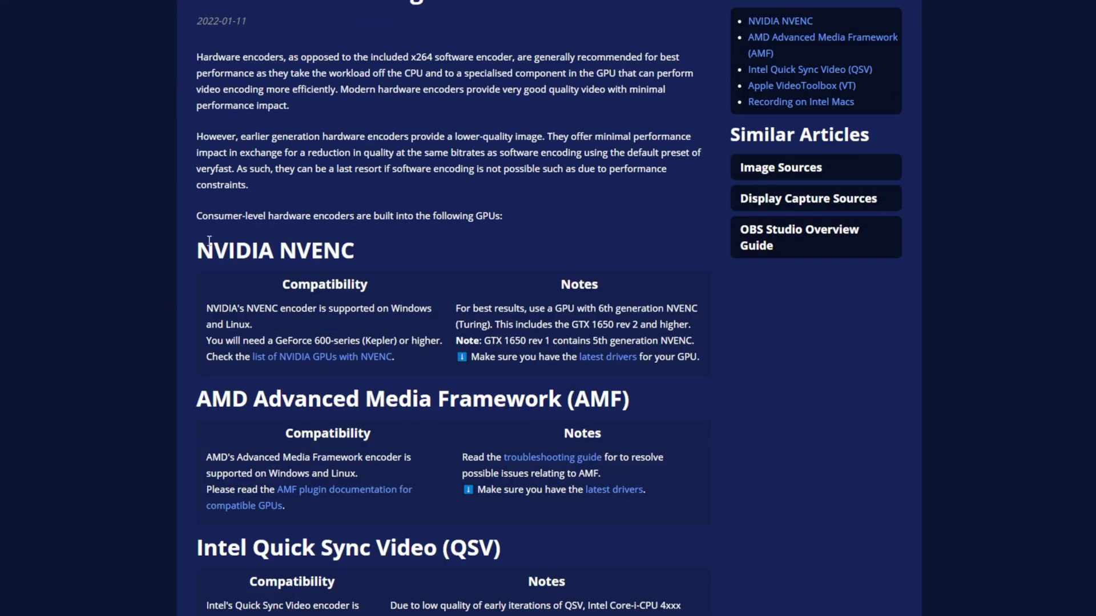
{"action": "scroll", "coordinate": [201, 246], "scroll_direction": "down", "scroll_amount": 2}
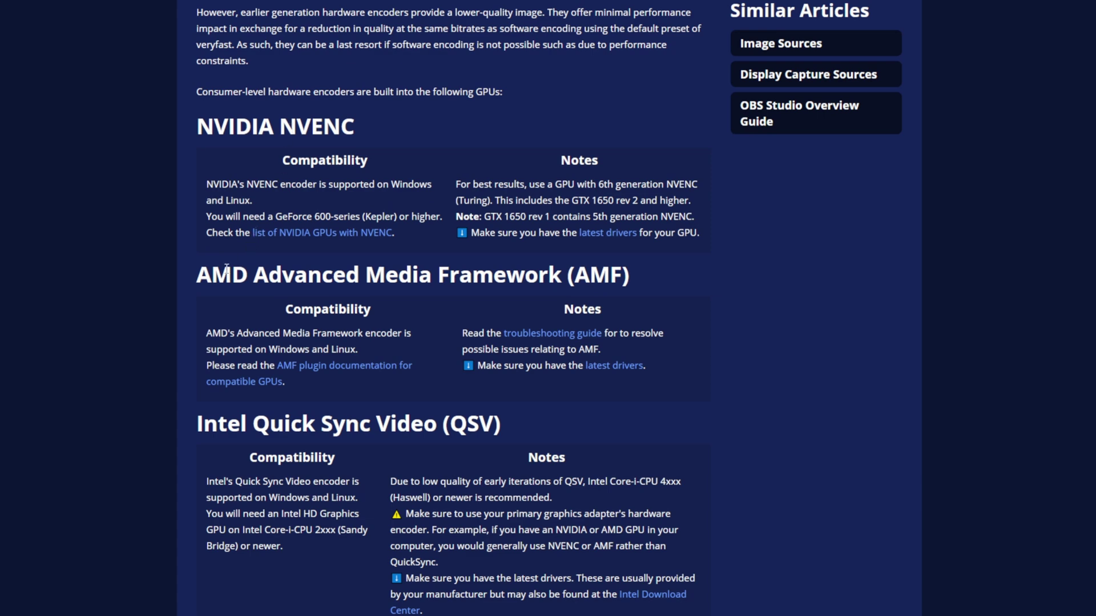
{"action": "scroll", "coordinate": [468, 276], "scroll_direction": "down", "scroll_amount": 1}
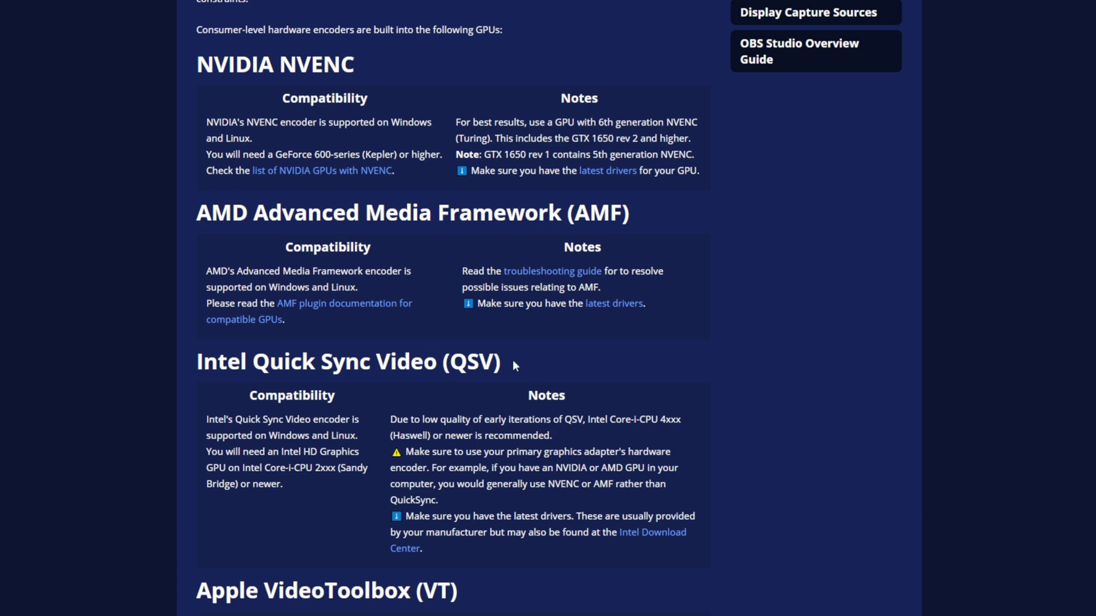
{"action": "scroll", "coordinate": [519, 361], "scroll_direction": "down", "scroll_amount": 2}
{"action": "scroll", "coordinate": [521, 361], "scroll_direction": "down", "scroll_amount": 1}
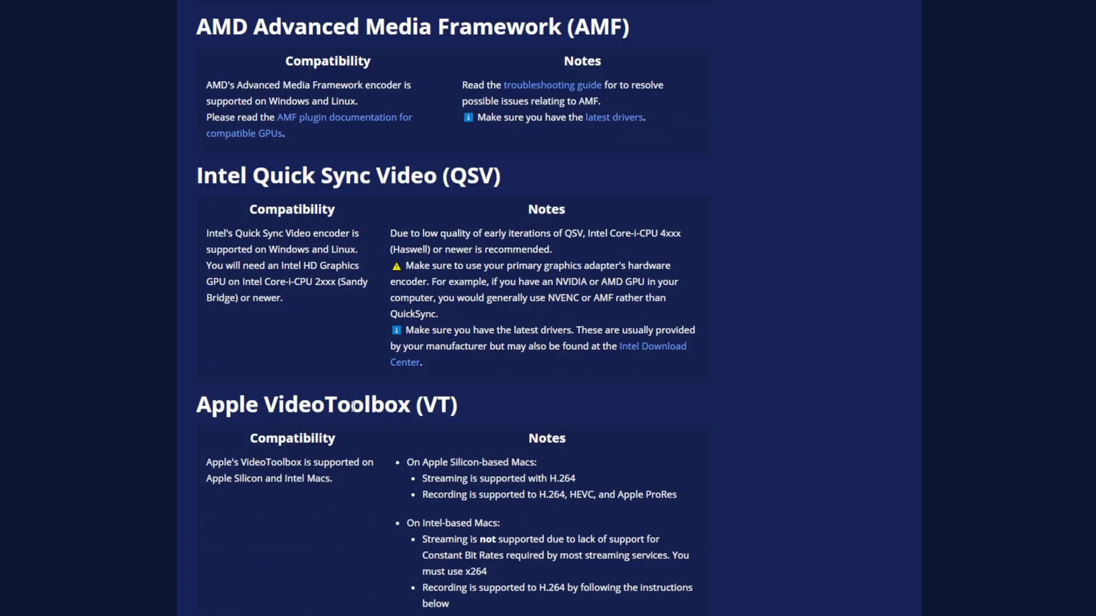
{"action": "scroll", "coordinate": [546, 371], "scroll_direction": "up", "scroll_amount": 6}
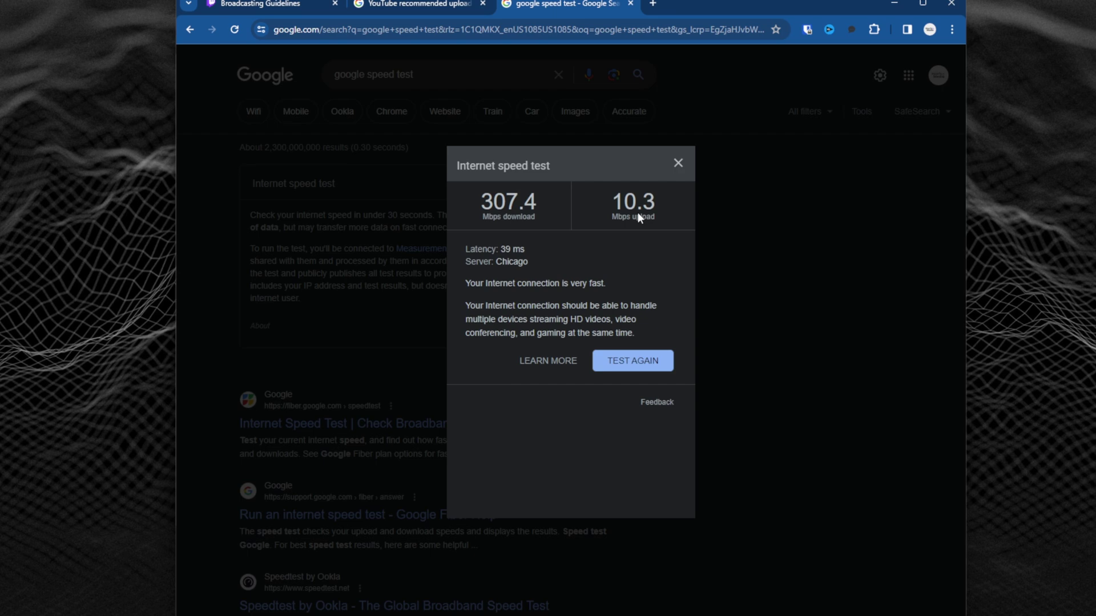
Compare the speed test result with Twitch's guidelines and highlight the 6000 kbps bitrate
{"action": "key", "text": "ctrl+Tab"}
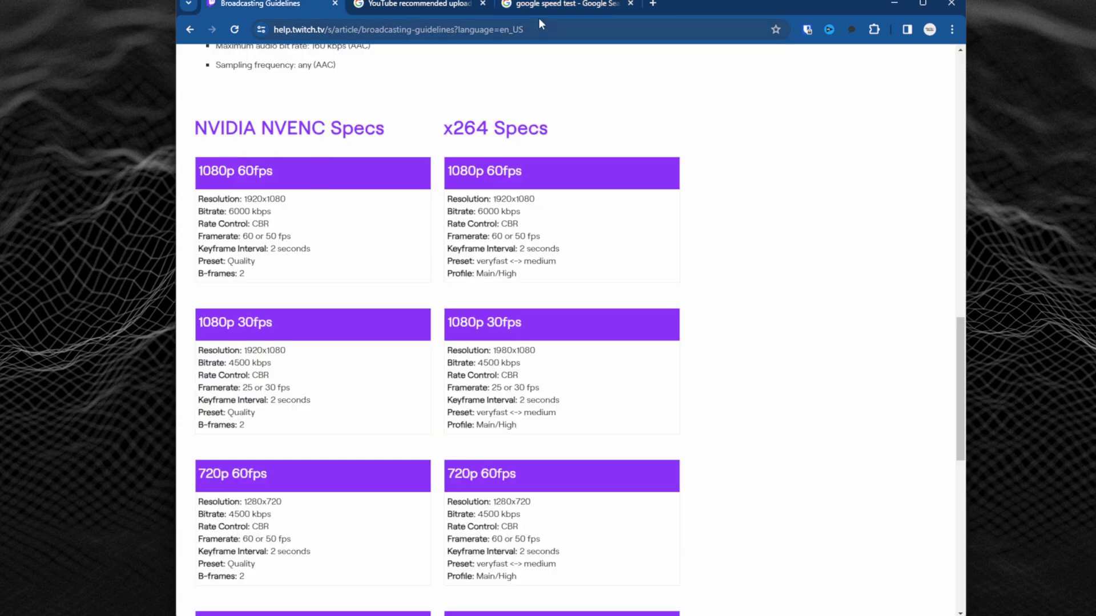
{"action": "left_click", "coordinate": [548, 11]}
{"action": "left_click", "coordinate": [269, 6]}
{"action": "left_click_drag", "start_coordinate": [240, 213], "coordinate": [251, 215]}
Bring OBS forward and set the Output Mode to Simple in Settings
{"action": "key", "text": "alt+Tab"}
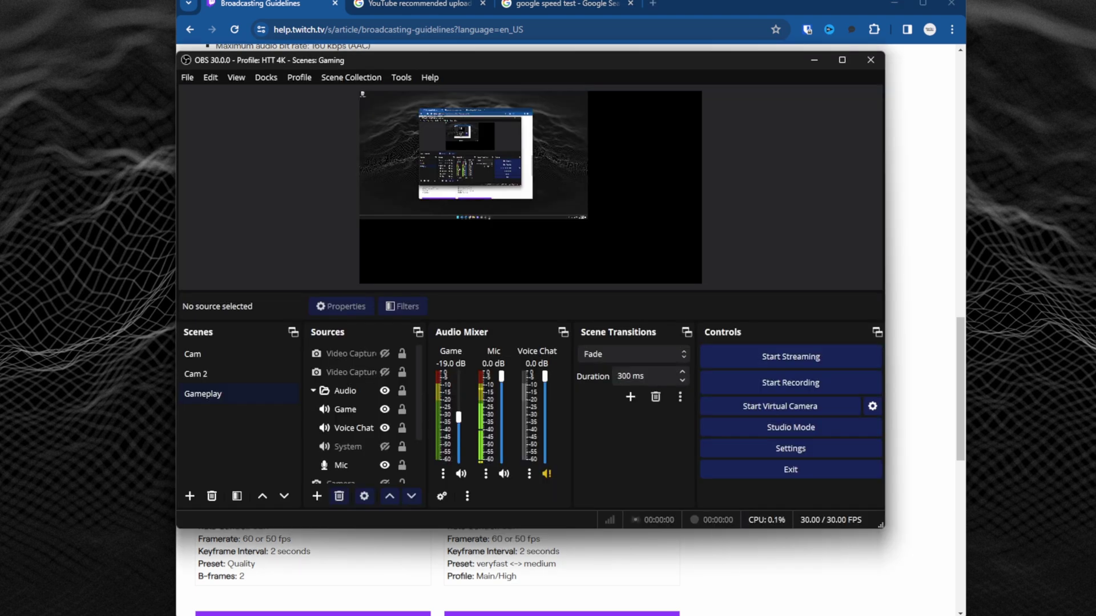
{"action": "left_click", "coordinate": [731, 446]}
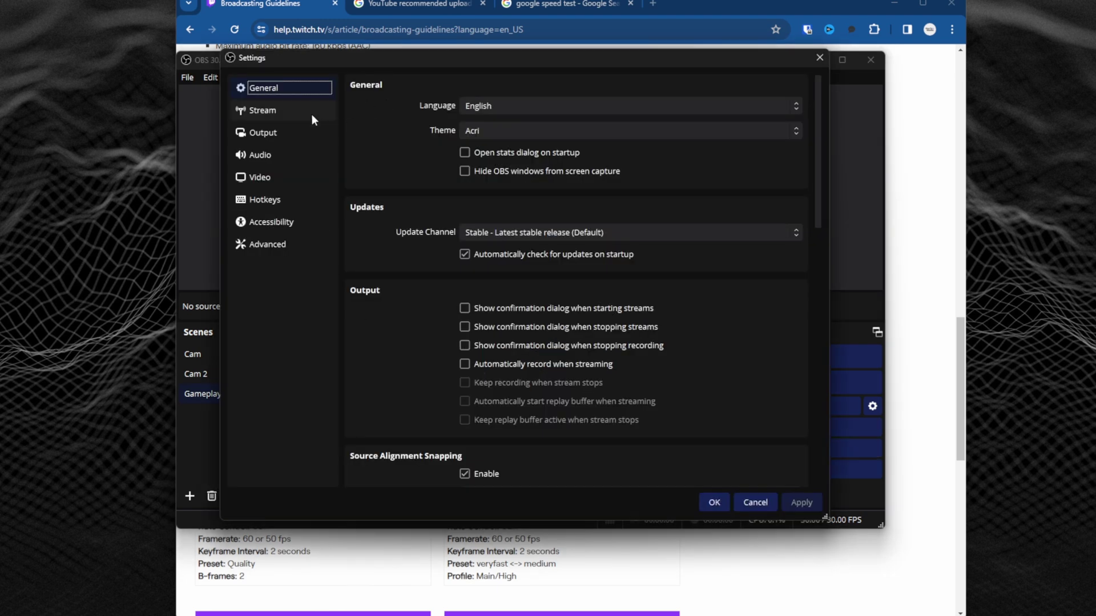
{"action": "left_click", "coordinate": [308, 133]}
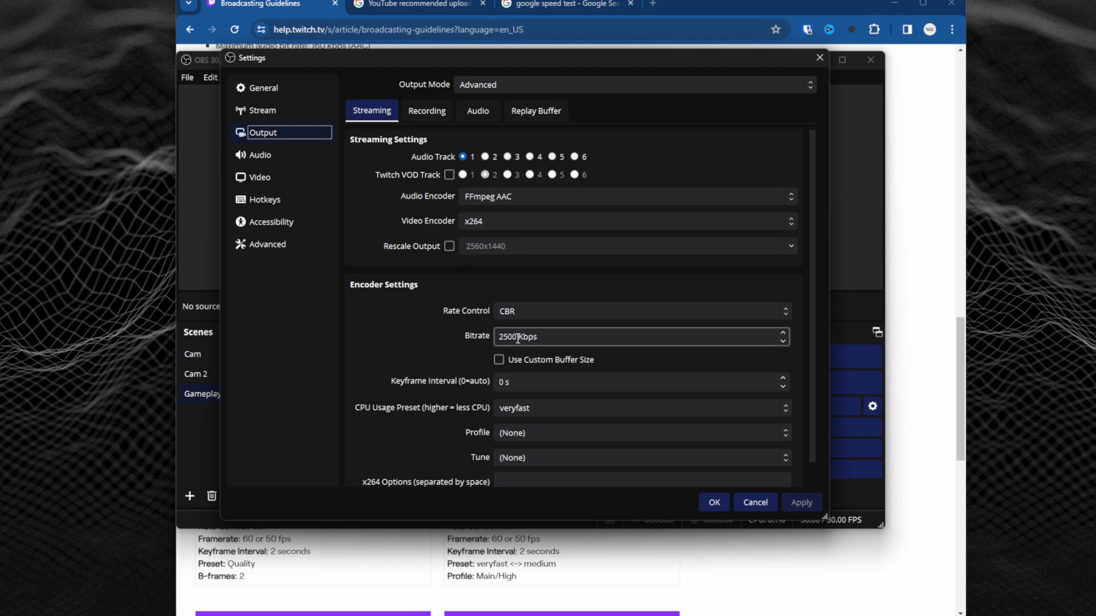
{"action": "left_click", "coordinate": [479, 85]}
{"action": "left_click", "coordinate": [482, 101]}
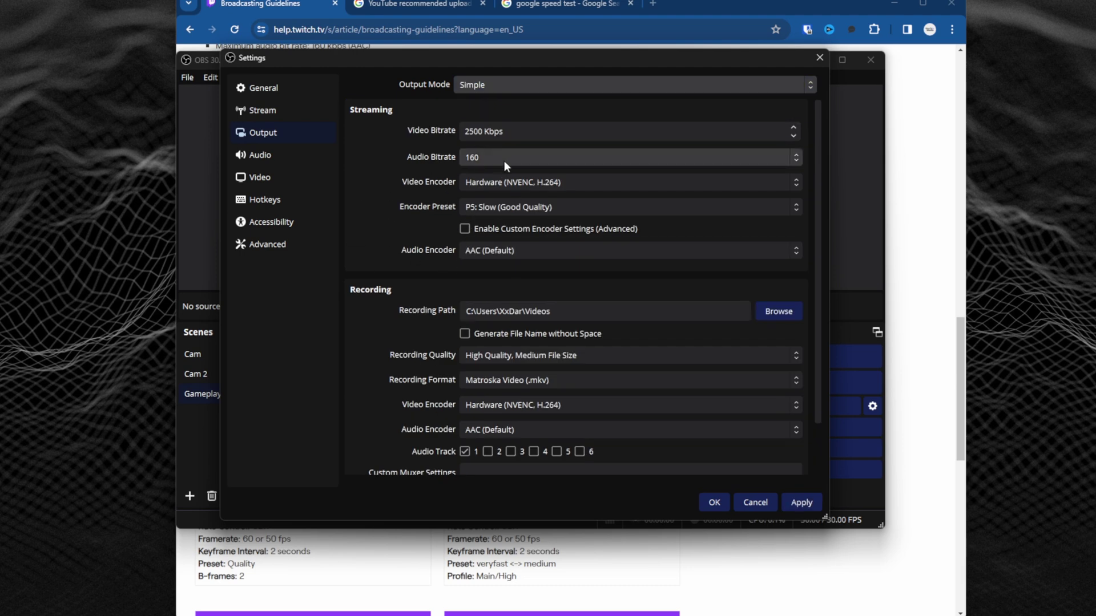
Select the 2500 Kbps video bitrate, close Settings and return to the Twitch specs
{"action": "double_click", "coordinate": [476, 132]}
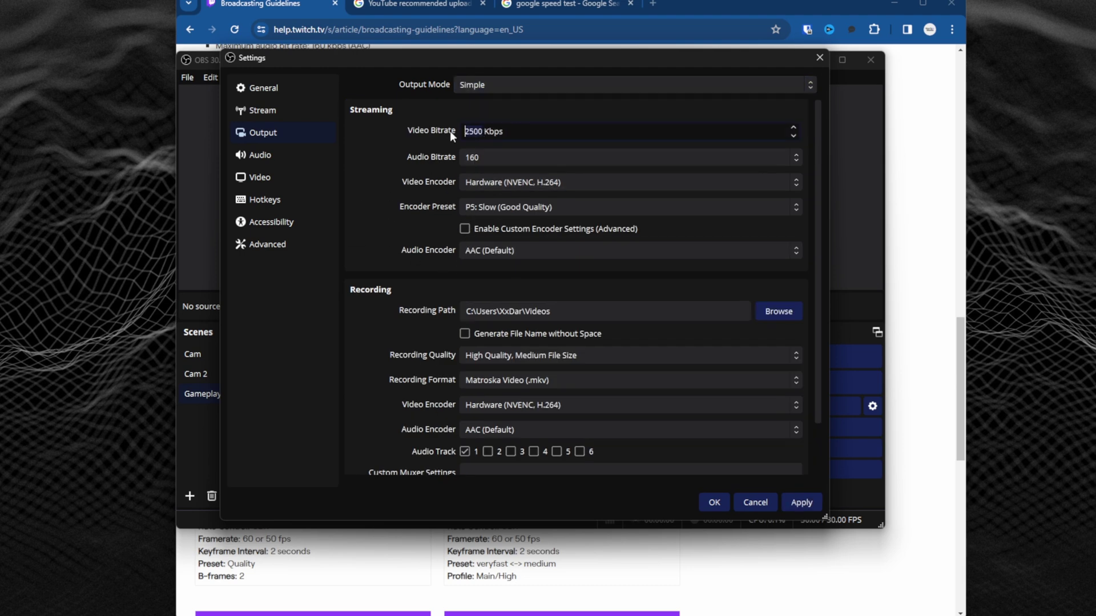
{"action": "left_click", "coordinate": [751, 503]}
{"action": "left_click", "coordinate": [721, 572]}
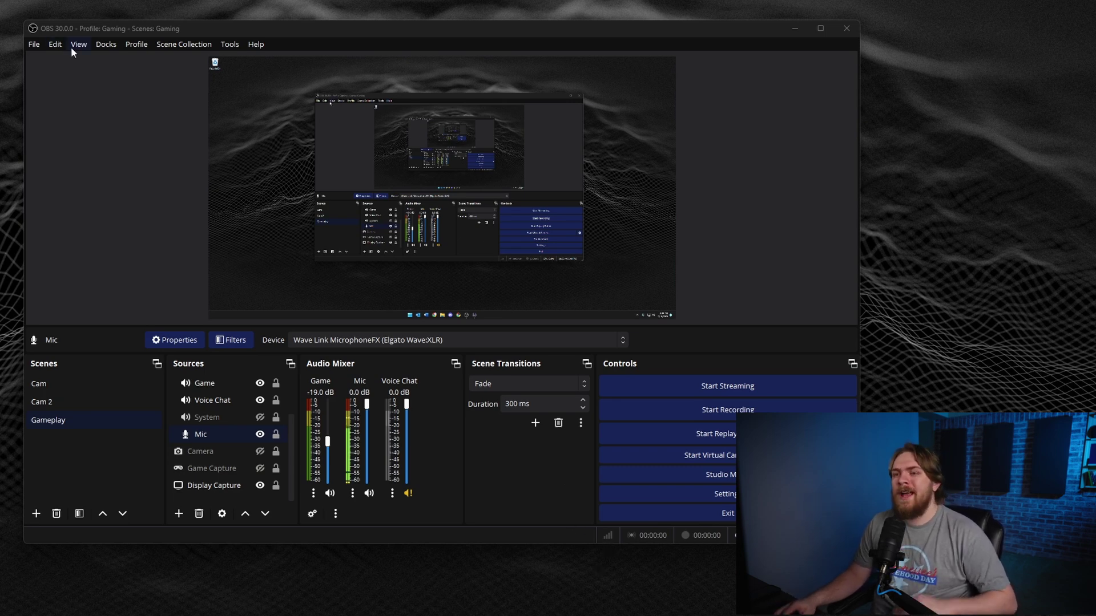
Open the Stats window from the View menu and move it up over the preview
{"action": "left_click", "coordinate": [86, 44]}
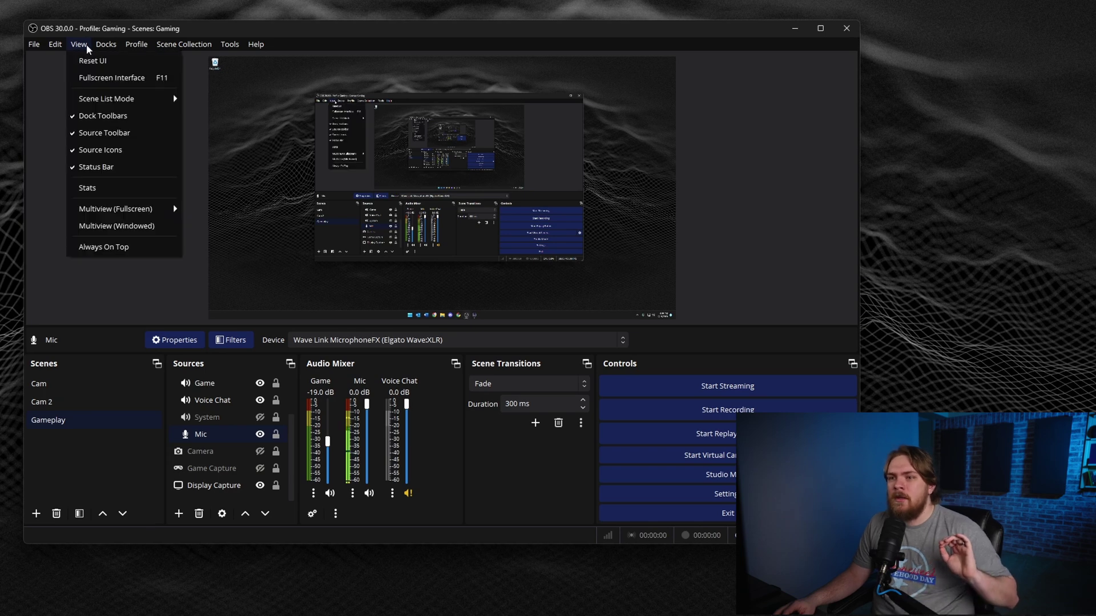
{"action": "left_click", "coordinate": [102, 188]}
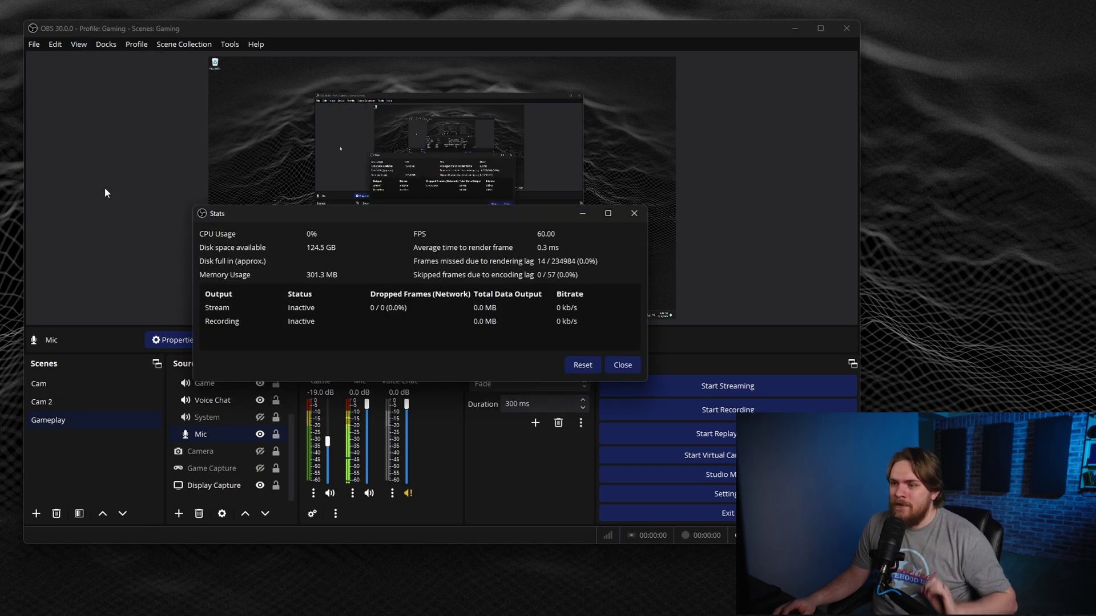
{"action": "left_click_drag", "start_coordinate": [444, 217], "coordinate": [463, 123]}
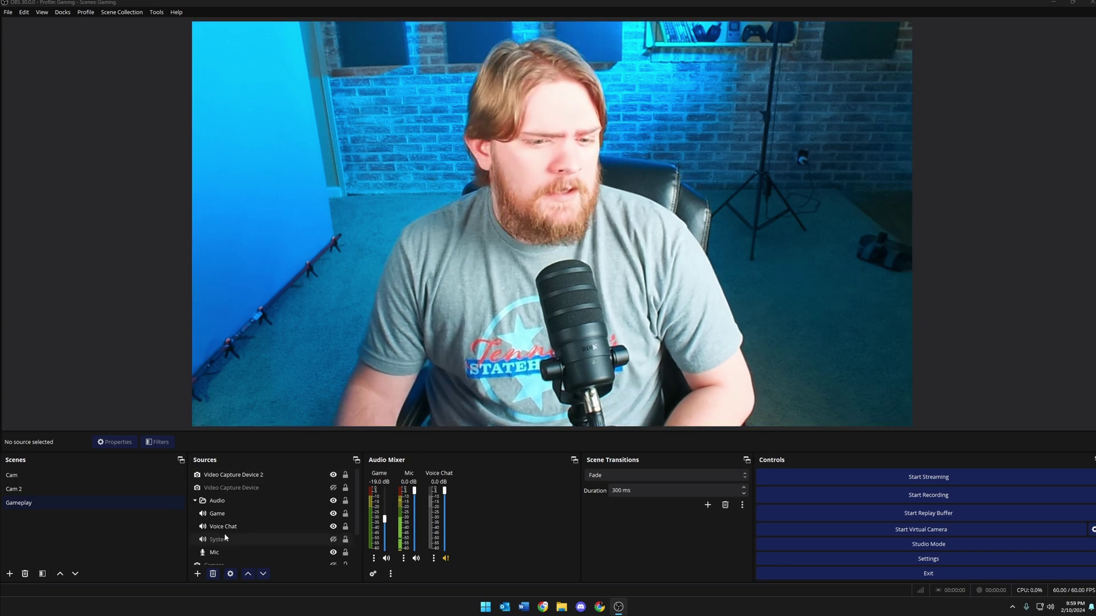
Open Video Capture Device 2's properties and its webcam picture adjustment window
{"action": "right_click", "coordinate": [248, 479]}
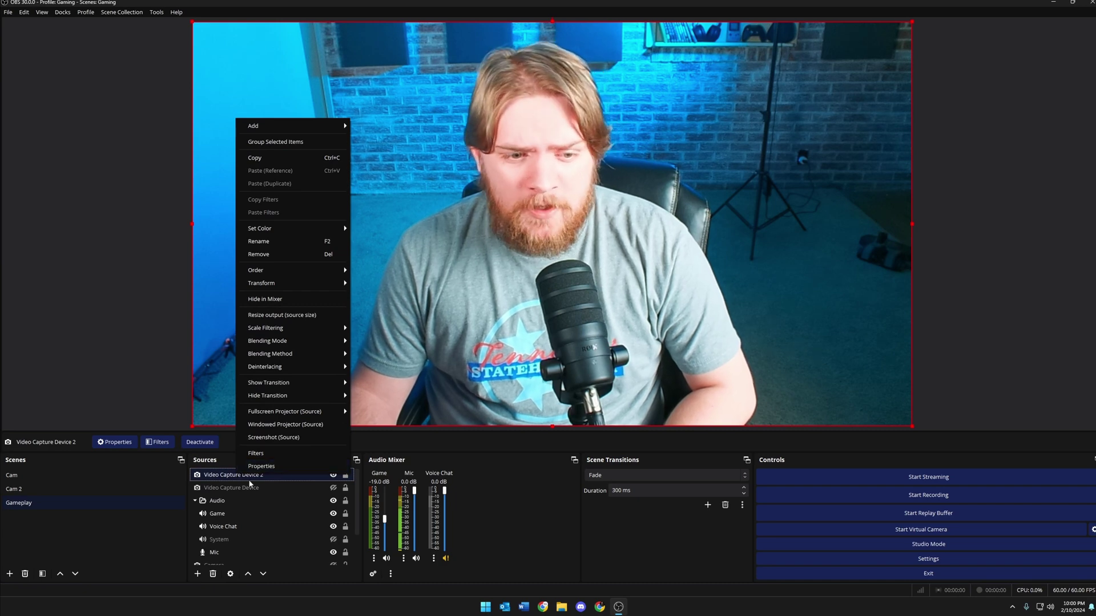
{"action": "left_click", "coordinate": [271, 467]}
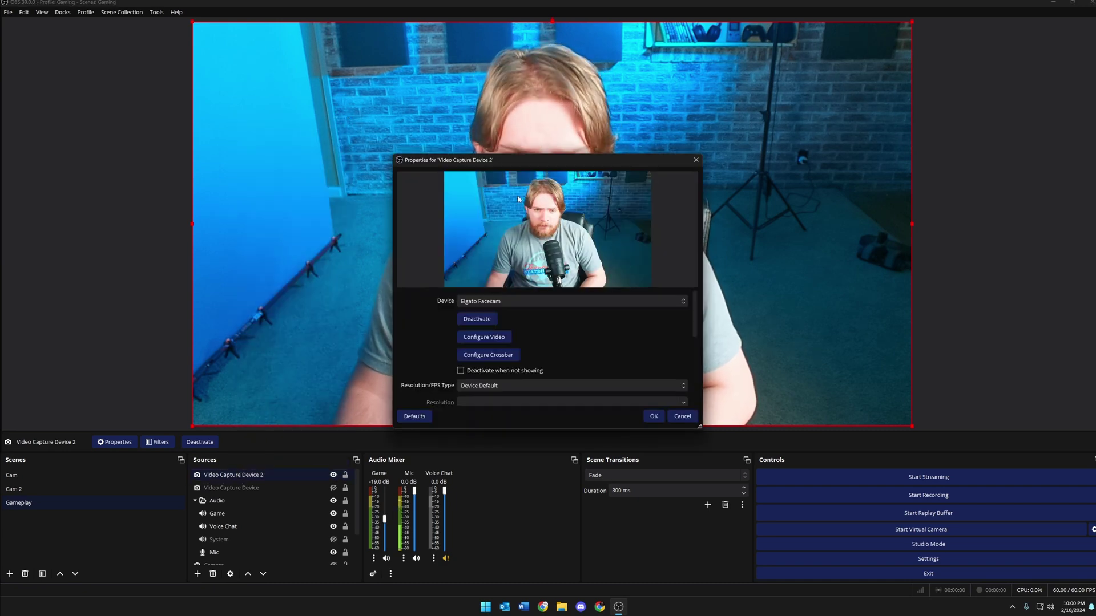
{"action": "left_click_drag", "start_coordinate": [599, 164], "coordinate": [869, 70]}
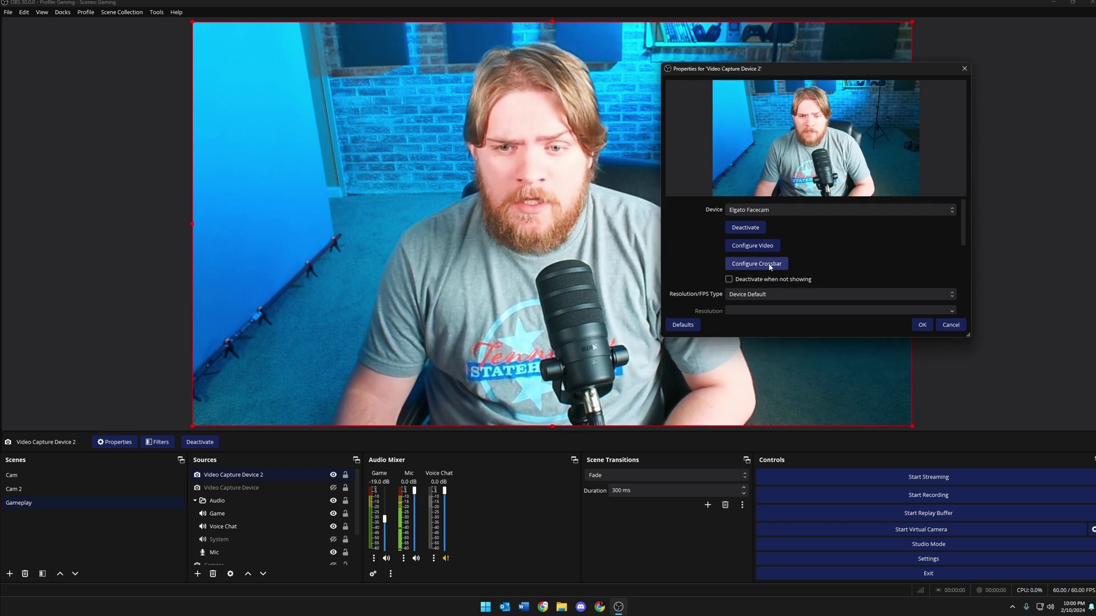
{"action": "left_click", "coordinate": [762, 249]}
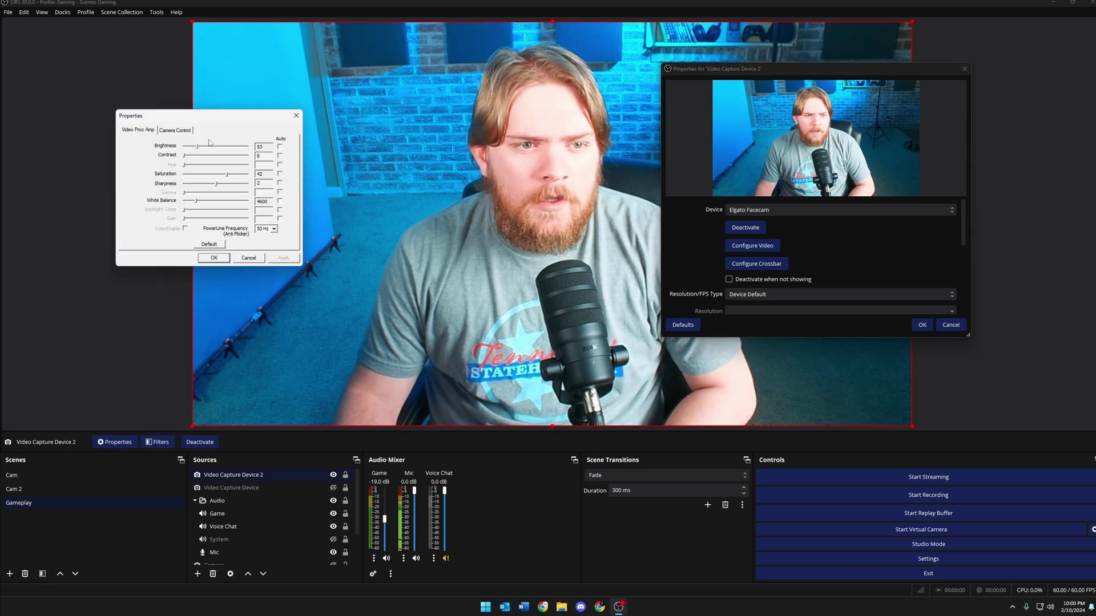
{"action": "left_click_drag", "start_coordinate": [210, 121], "coordinate": [285, 194]}
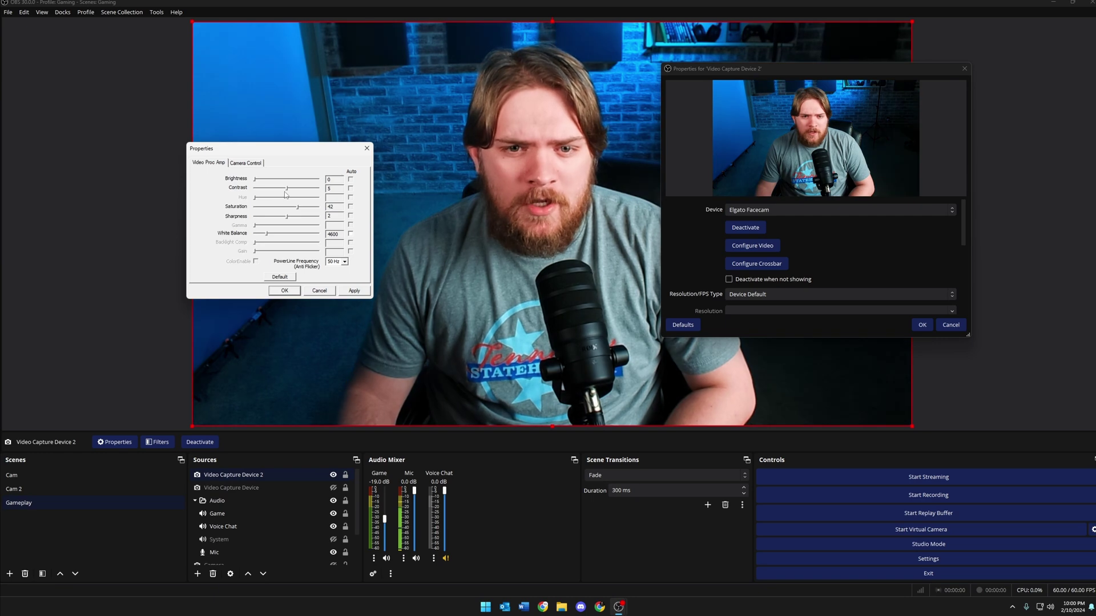
Nudge the white balance, reset the webcam picture to defaults, apply, and reveal hidden tray apps
{"action": "left_click", "coordinate": [302, 238]}
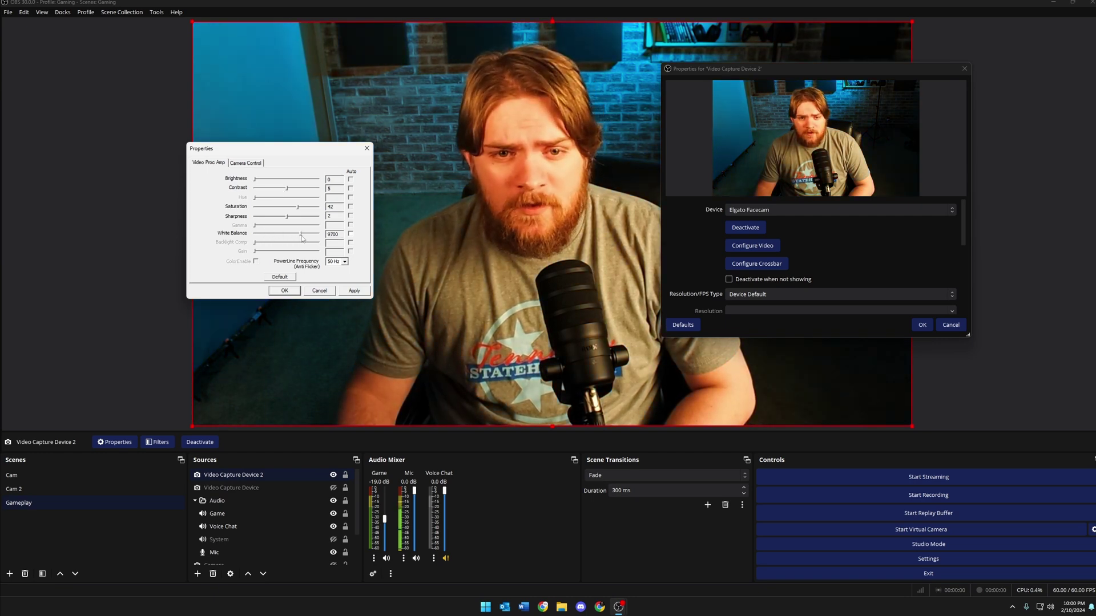
{"action": "left_click_drag", "start_coordinate": [301, 235], "coordinate": [268, 234]}
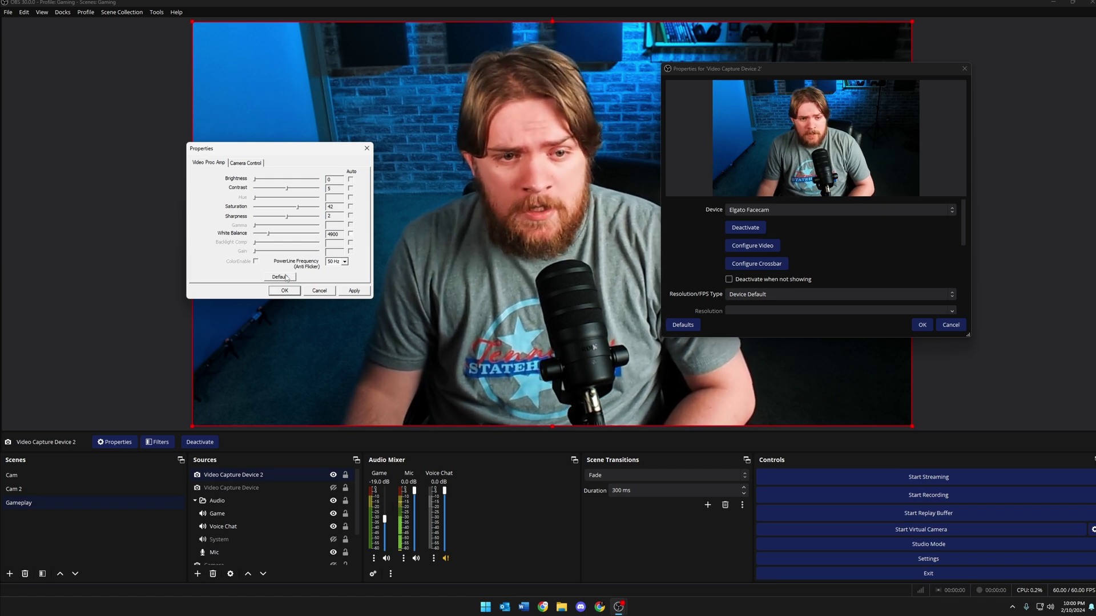
{"action": "left_click", "coordinate": [280, 276]}
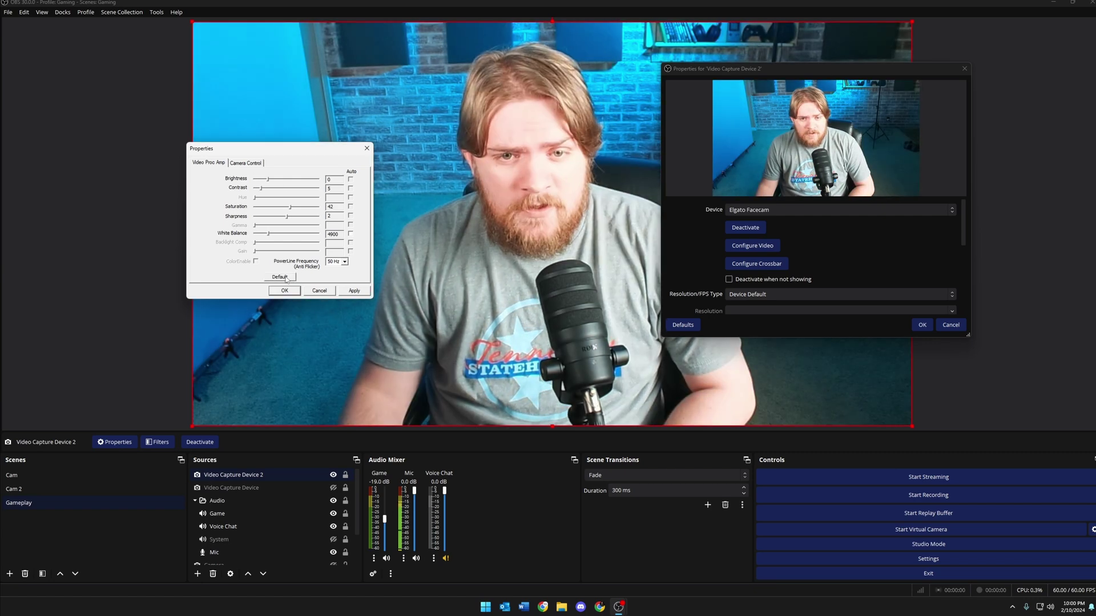
{"action": "left_click", "coordinate": [354, 291]}
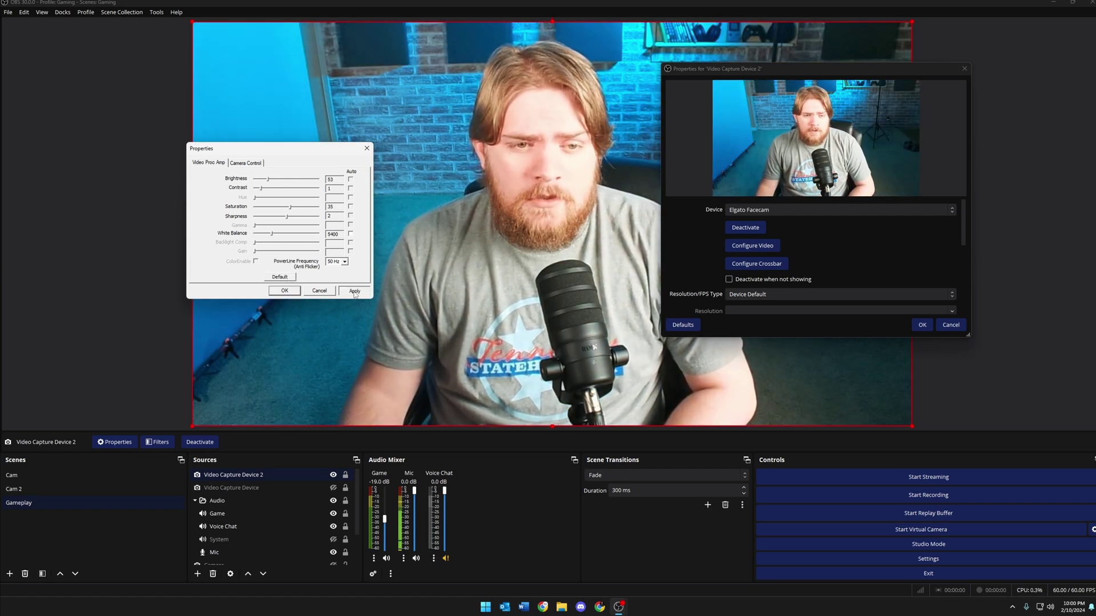
{"action": "left_click", "coordinate": [285, 292]}
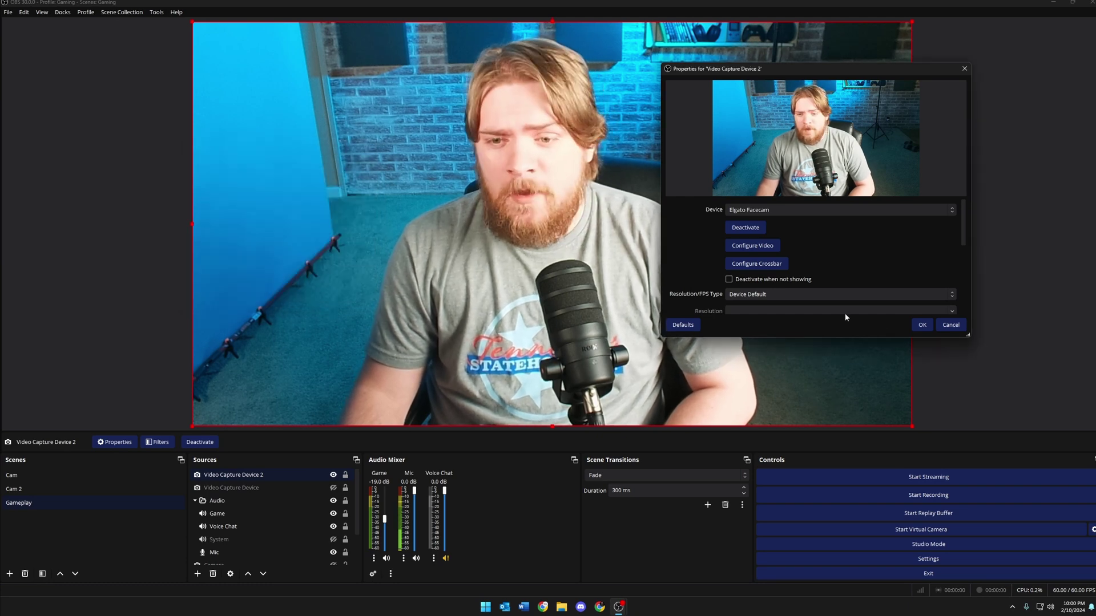
{"action": "left_click", "coordinate": [921, 325]}
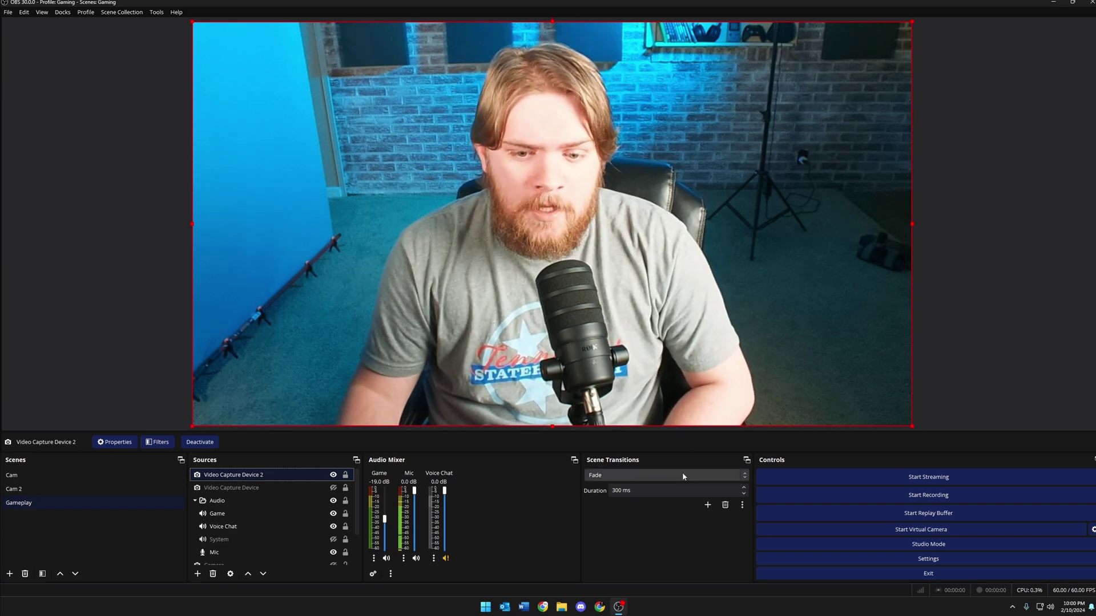
{"action": "left_click", "coordinate": [1012, 606]}
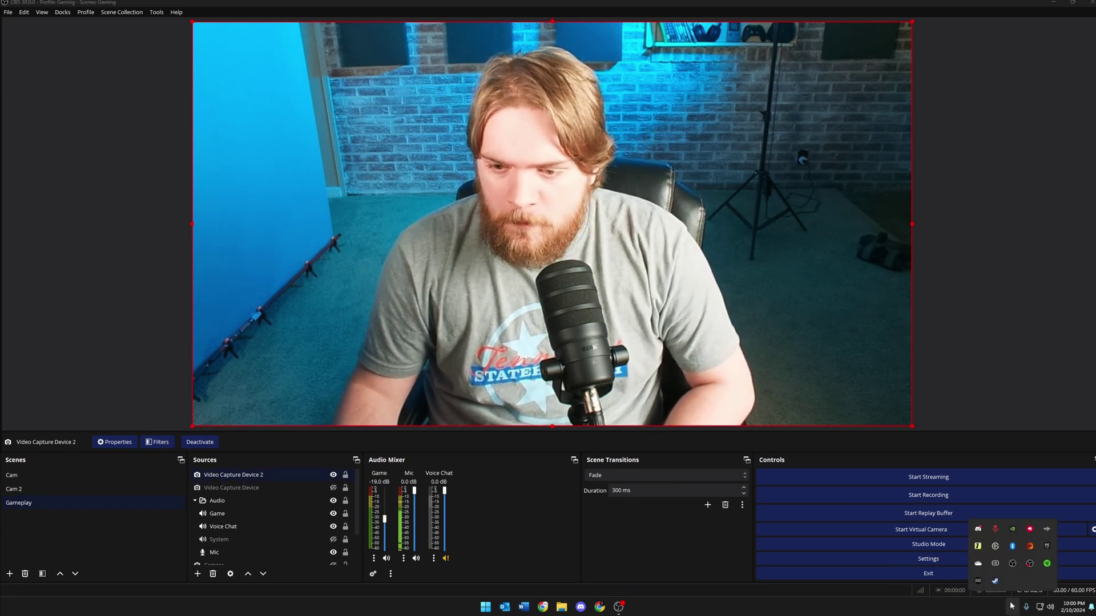
Open the Facecam settings in Camera Hub, move the window aside, and set a faster 1/75 s shutter
{"action": "left_click", "coordinate": [996, 564]}
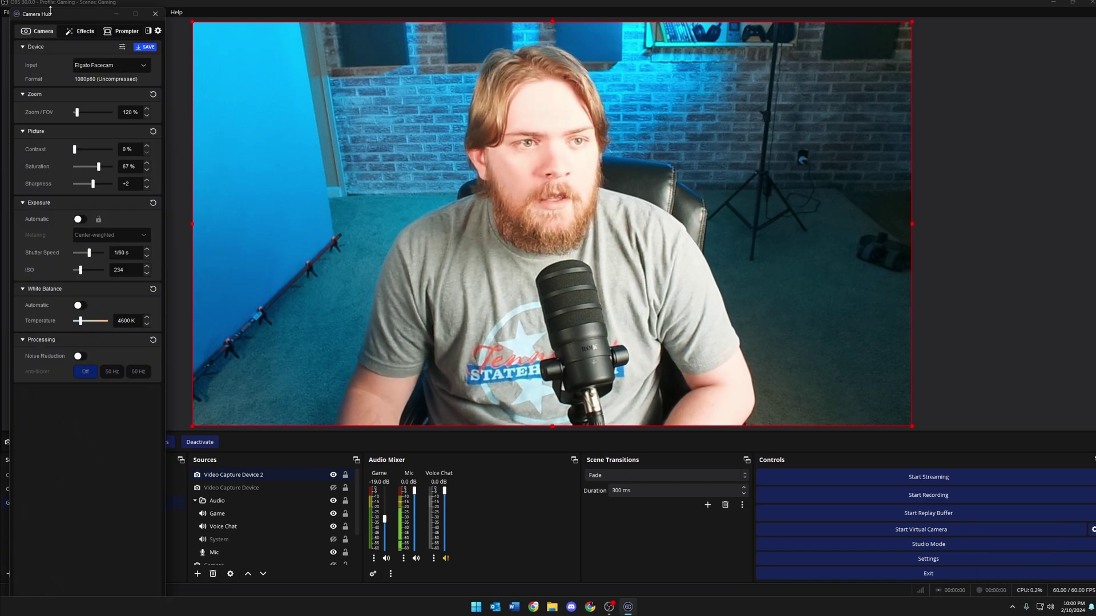
{"action": "left_click_drag", "start_coordinate": [53, 15], "coordinate": [159, 23]}
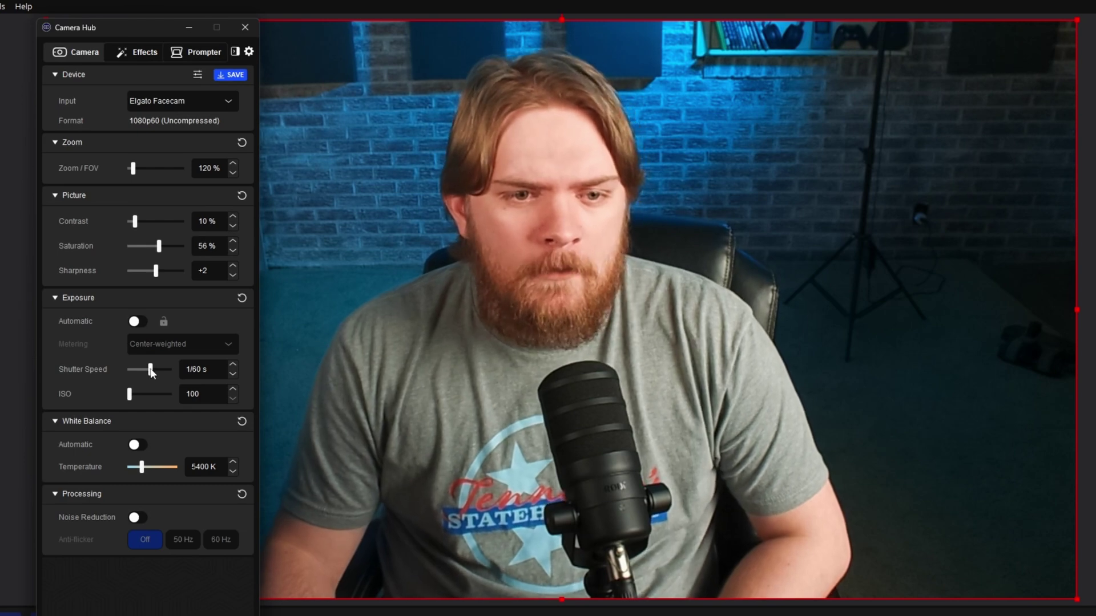
{"action": "left_click_drag", "start_coordinate": [150, 371], "coordinate": [147, 370]}
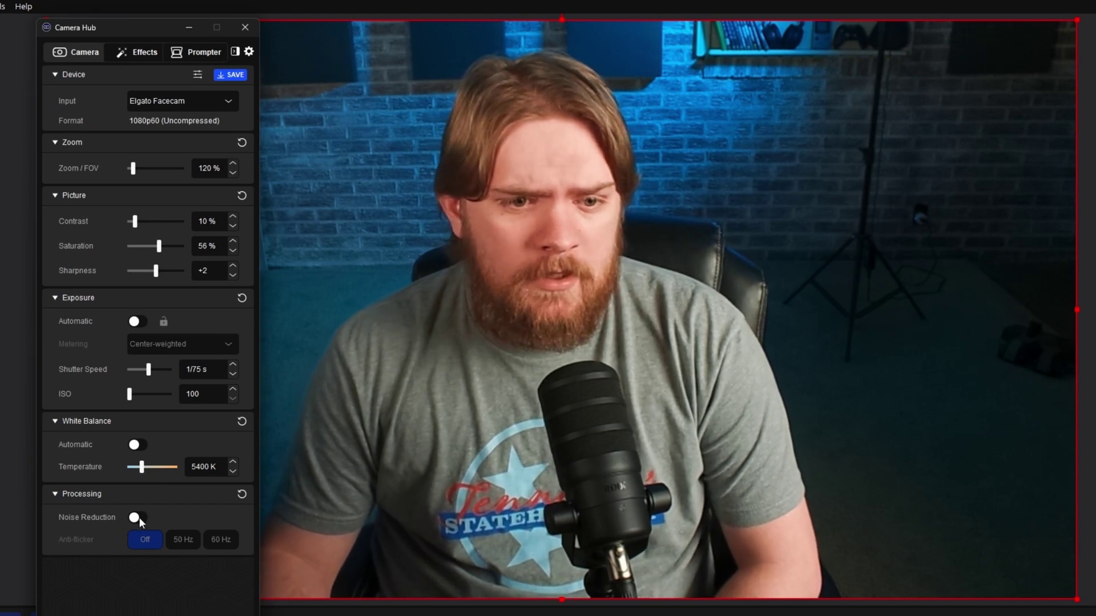
Leave noise reduction off and set sharpness +2, contrast 0 %, shutter 1/75 s and ISO 100
{"action": "left_click", "coordinate": [138, 518]}
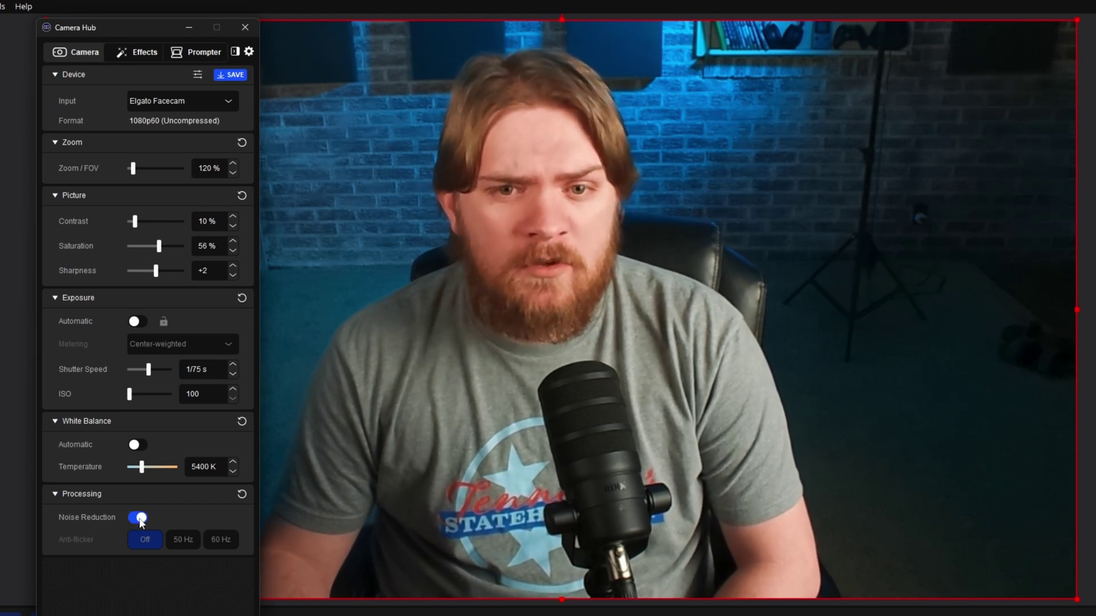
{"action": "left_click", "coordinate": [139, 518]}
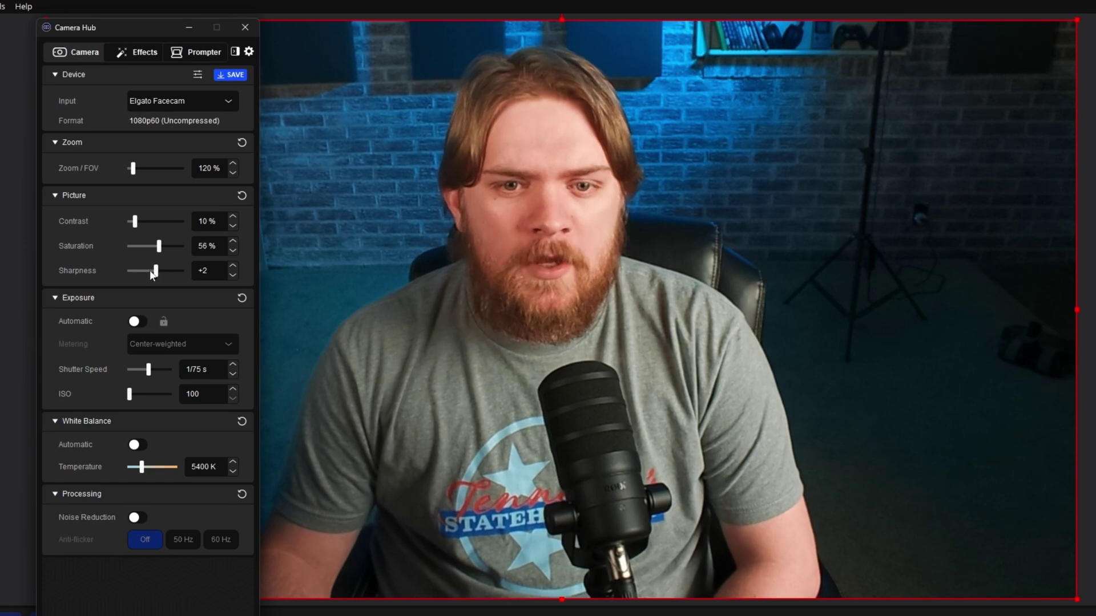
{"action": "left_click_drag", "start_coordinate": [145, 271], "coordinate": [156, 275]}
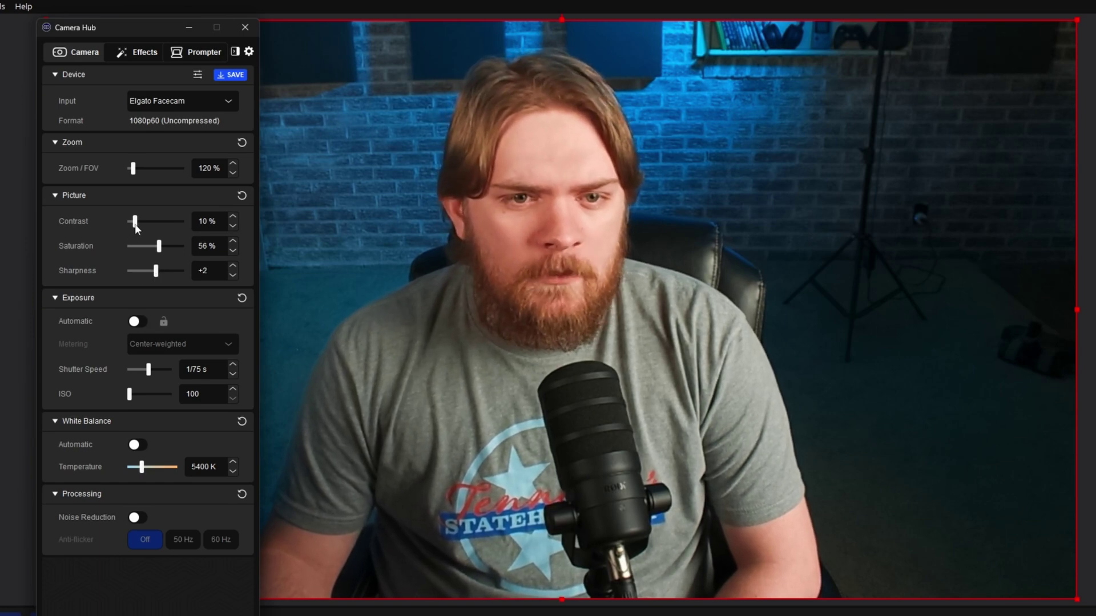
{"action": "mouse_move", "coordinate": [136, 225]}
{"action": "left_mouse_down"}
{"action": "mouse_move", "coordinate": [220, 220]}
{"action": "mouse_move", "coordinate": [130, 223]}
{"action": "left_mouse_up"}
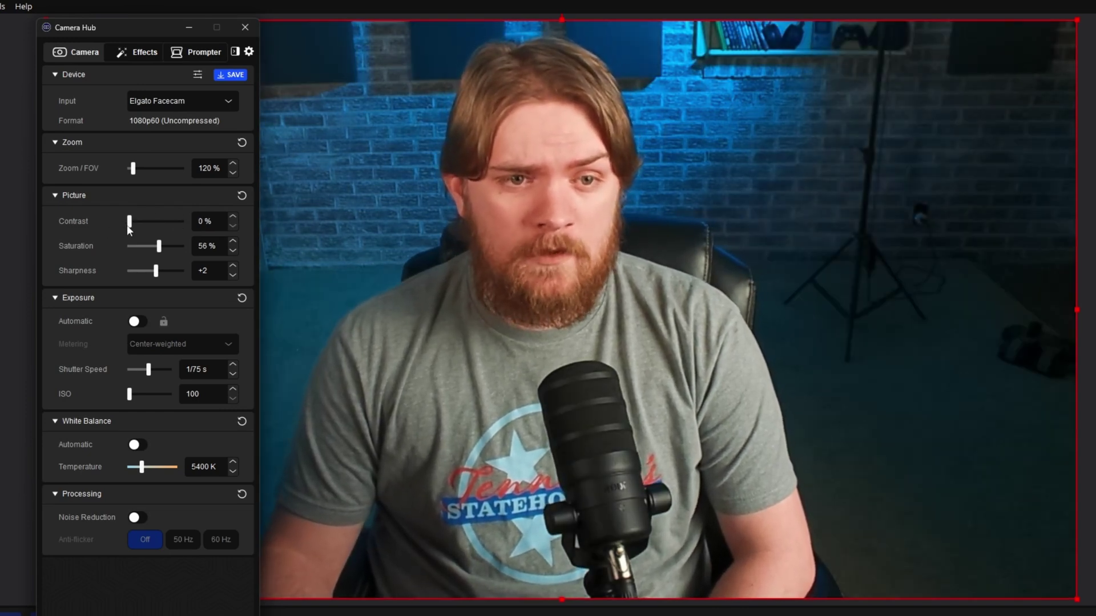
{"action": "left_click_drag", "start_coordinate": [131, 224], "coordinate": [136, 228]}
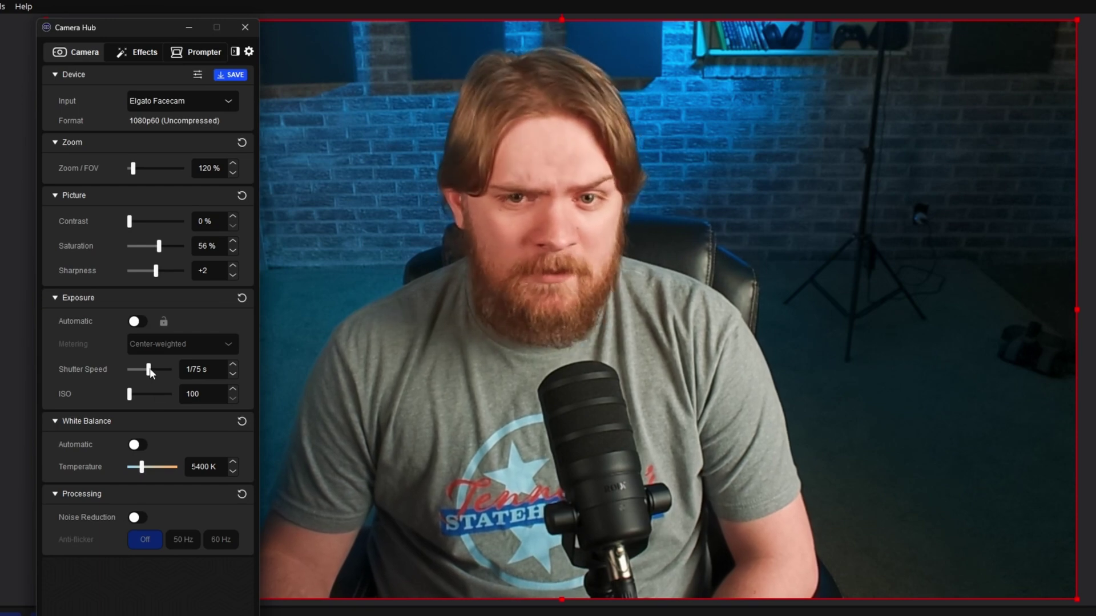
{"action": "left_click_drag", "start_coordinate": [152, 371], "coordinate": [150, 371]}
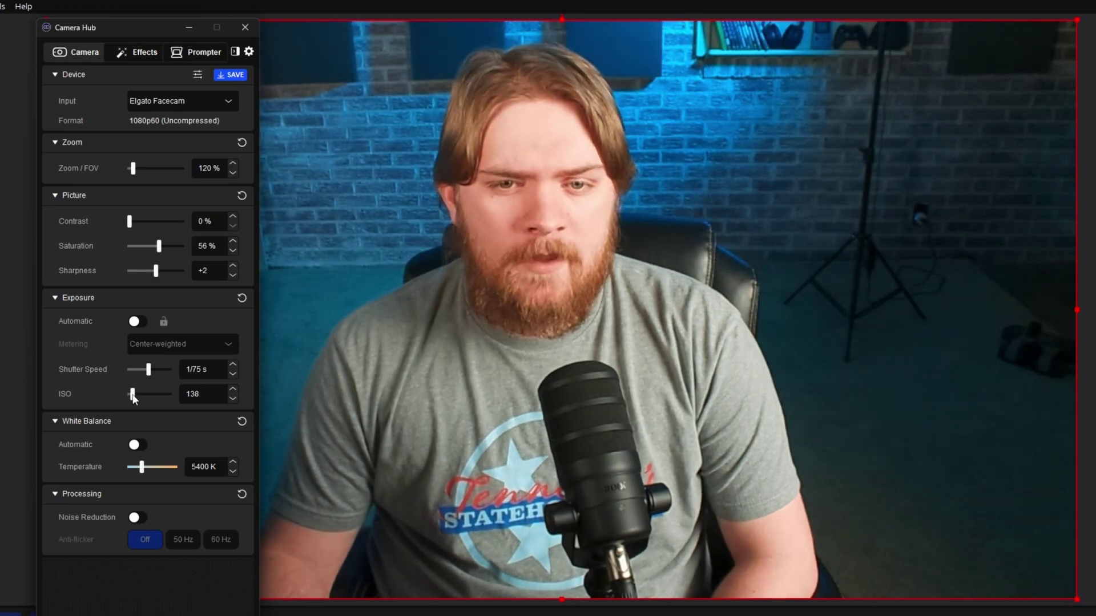
{"action": "left_click_drag", "start_coordinate": [132, 394], "coordinate": [123, 394]}
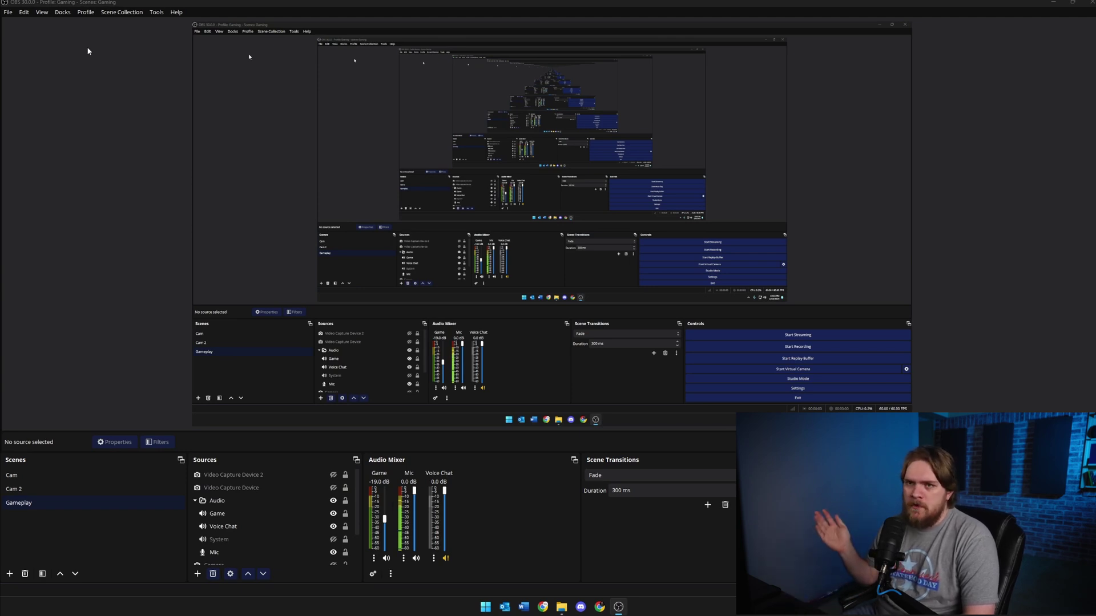
Open the OBS settings folder from the File menu and browse into basic, then profiles
{"action": "left_click", "coordinate": [8, 13]}
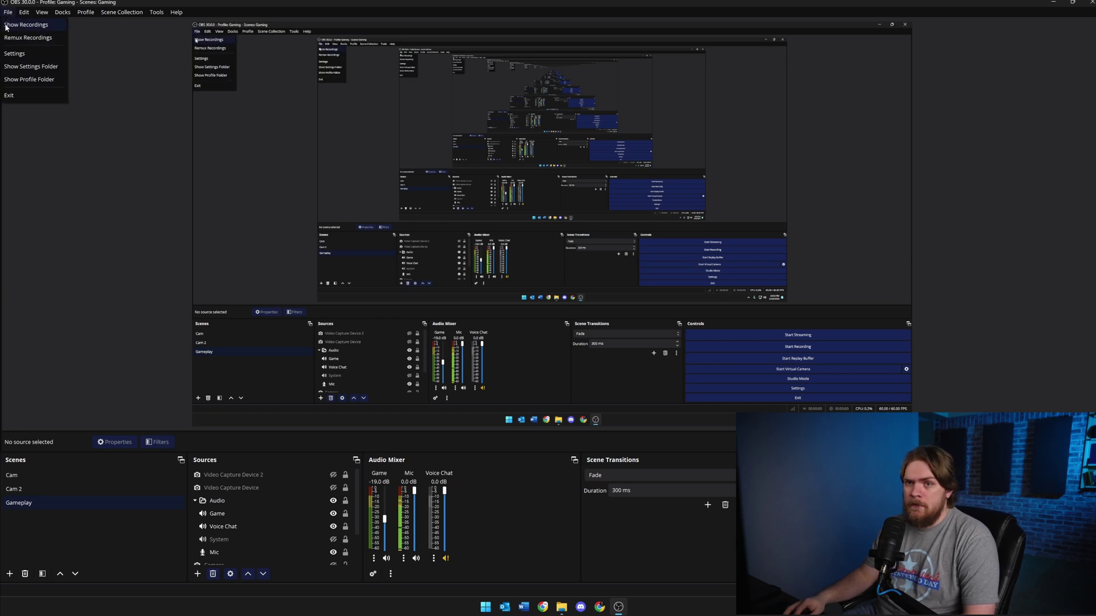
{"action": "left_click", "coordinate": [33, 67]}
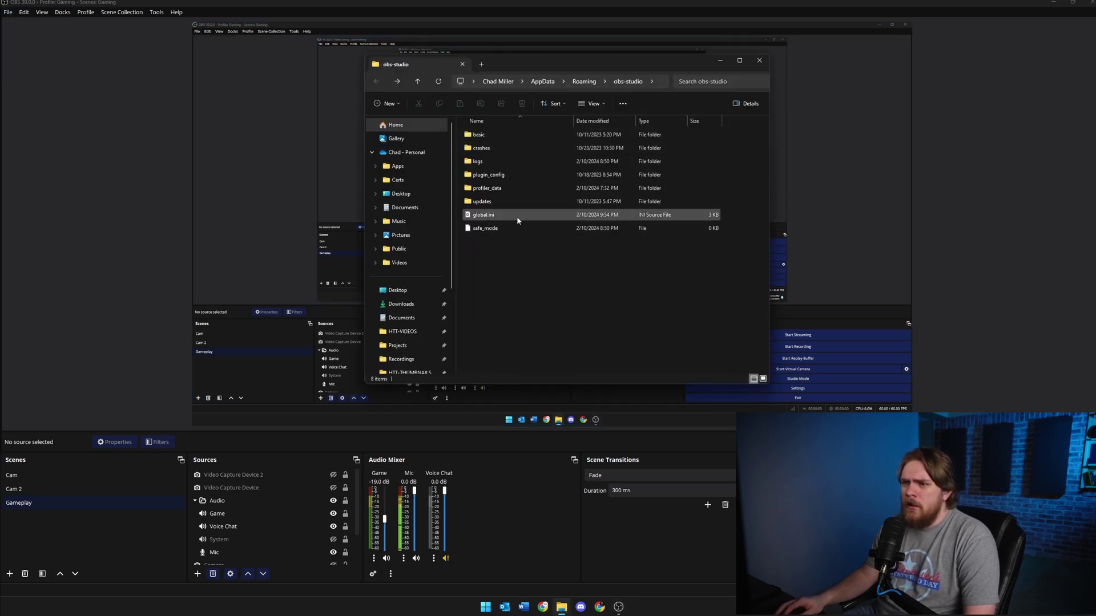
{"action": "double_click", "coordinate": [503, 139]}
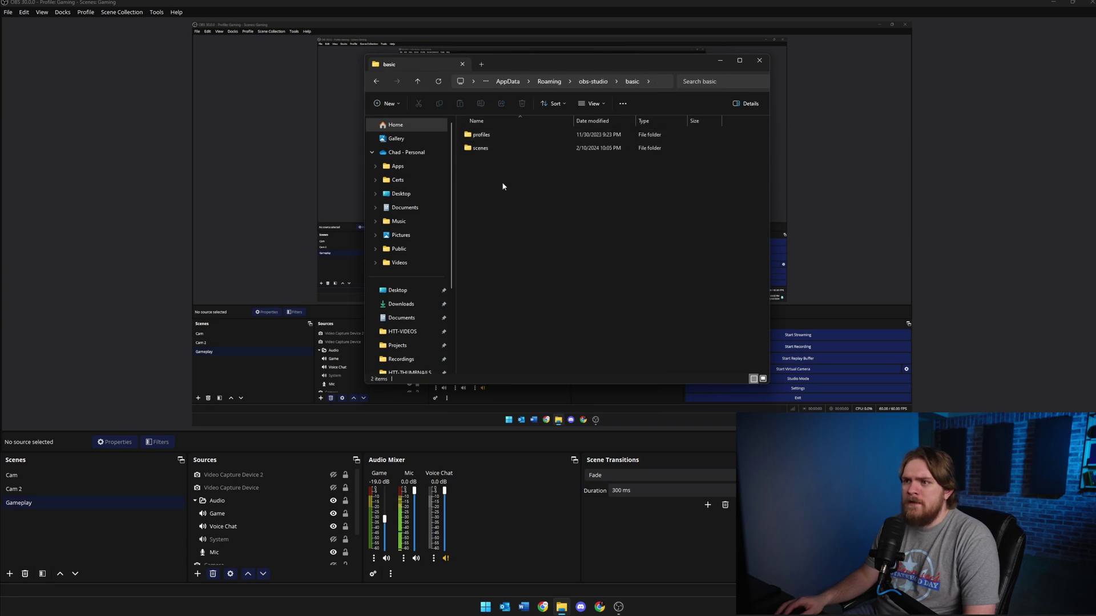
{"action": "double_click", "coordinate": [485, 135]}
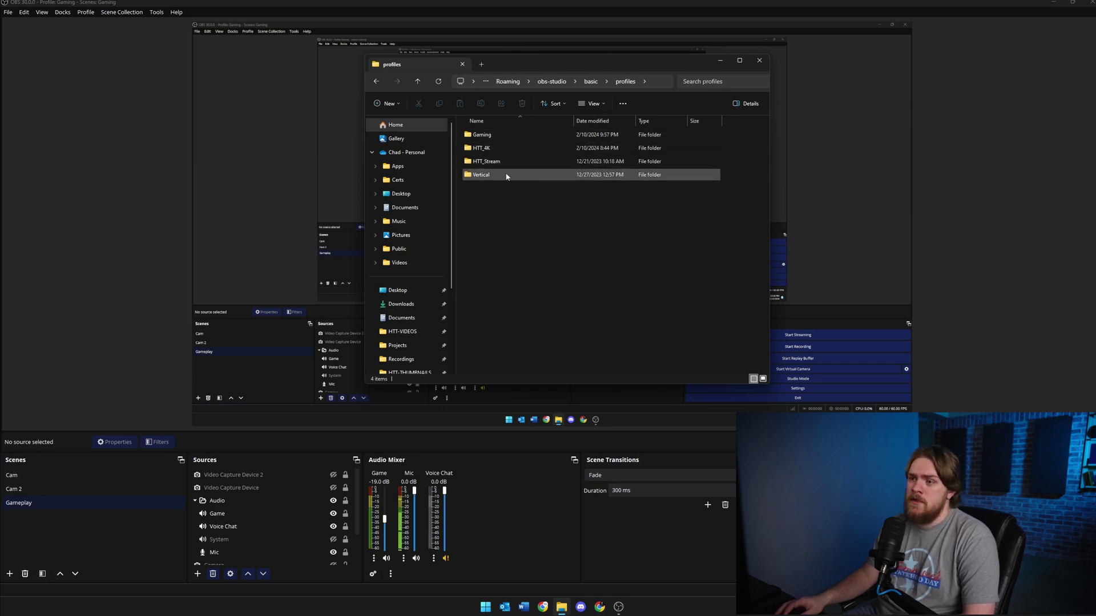
Check the scenes folder, return to basic, and inspect the profiles and scenes folders' actions
{"action": "left_click", "coordinate": [596, 85]}
{"action": "double_click", "coordinate": [482, 148]}
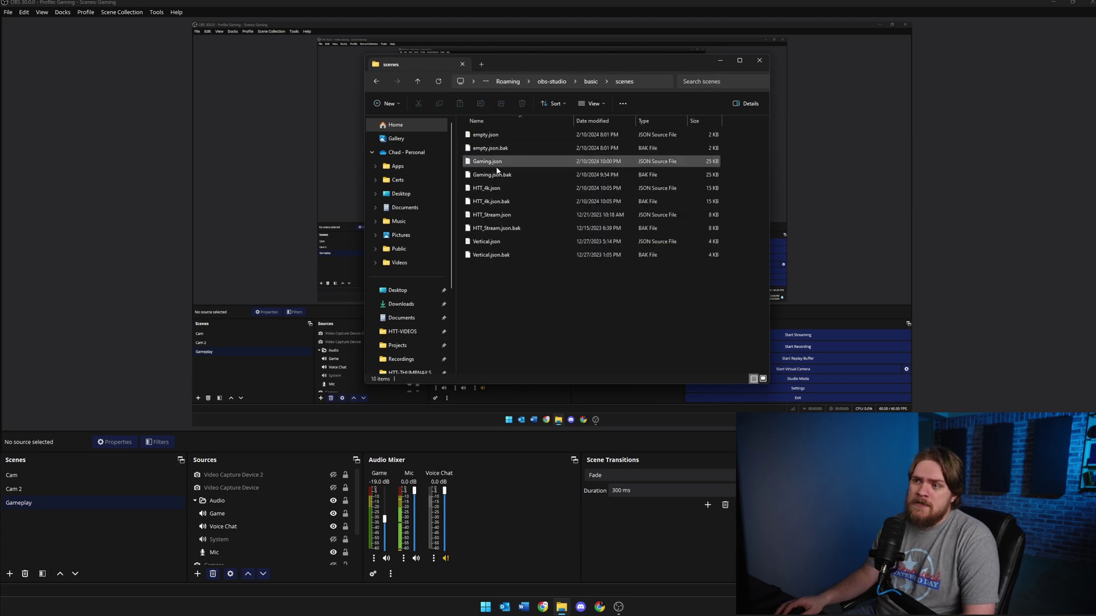
{"action": "left_click", "coordinate": [591, 82]}
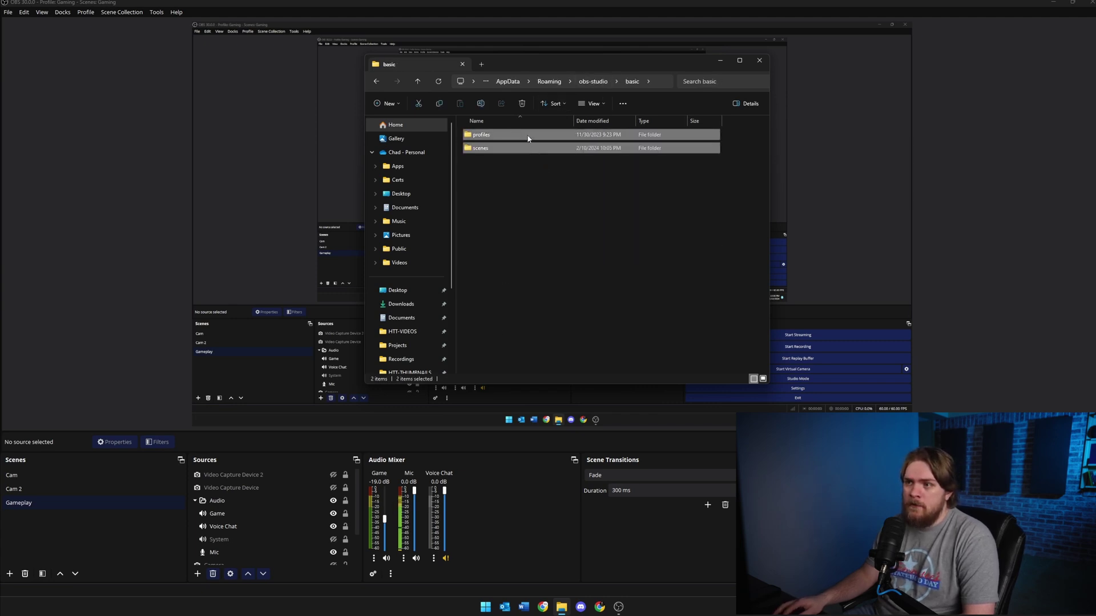
{"action": "right_click", "coordinate": [495, 139]}
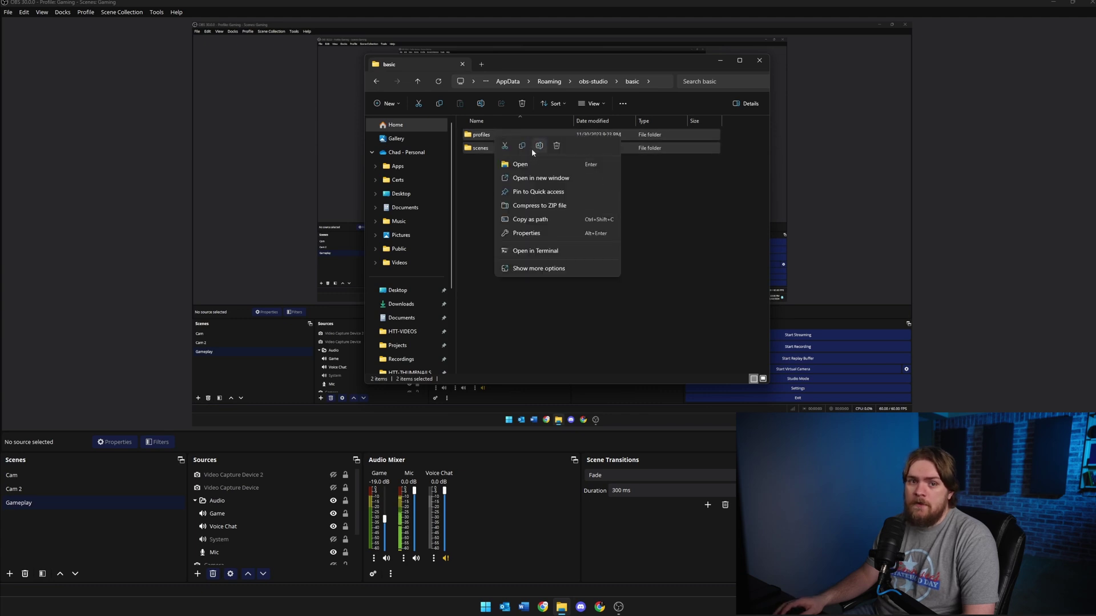
{"action": "left_click", "coordinate": [688, 201]}
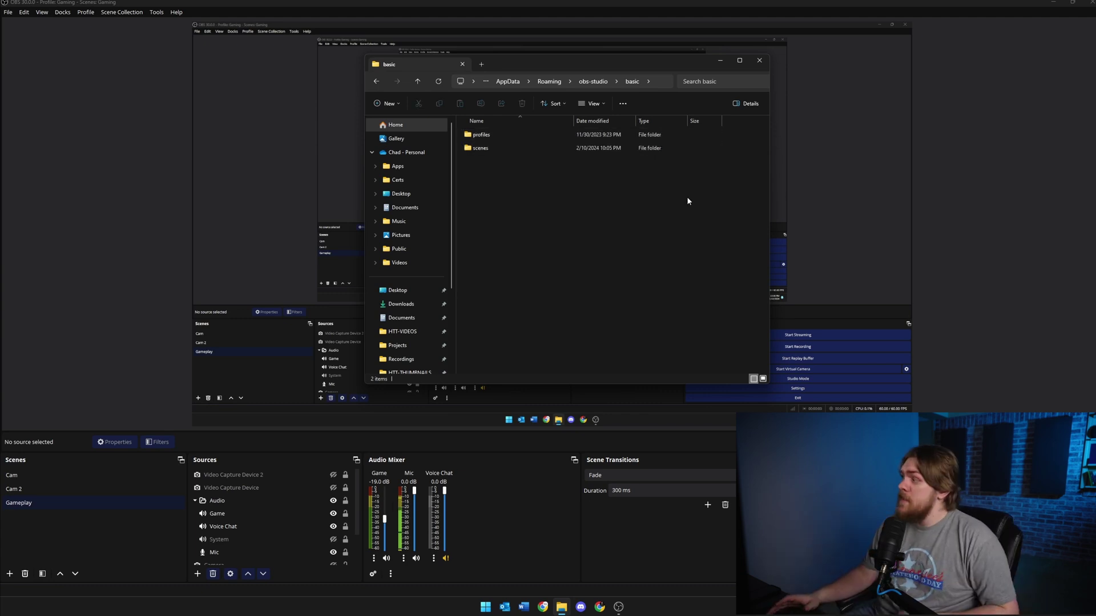